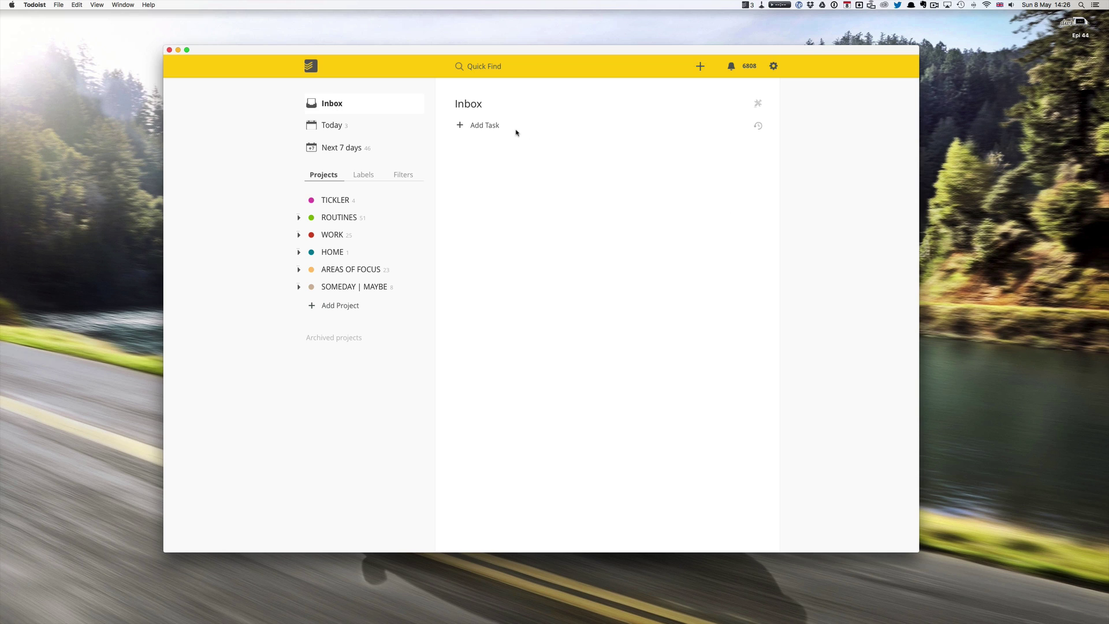
Add the task 'Remember to set up Todoist for quick entry in Safari' to the Inbox.
{"action": "left_click", "coordinate": [485, 125]}
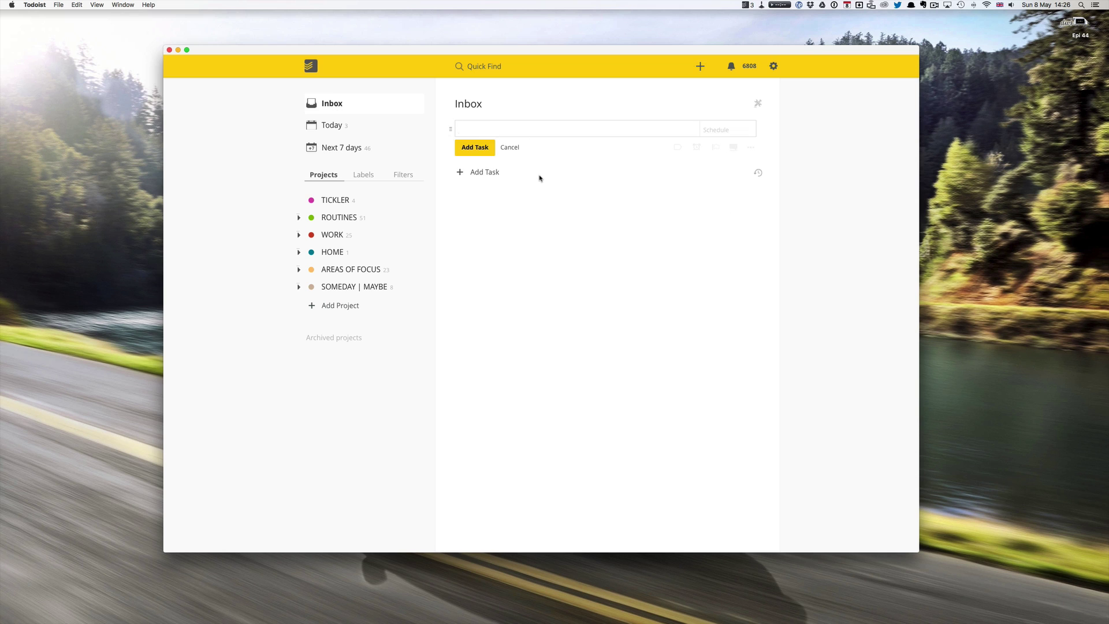
{"action": "type", "text": "Remember to set up Todoist for quick entry in Sa"}
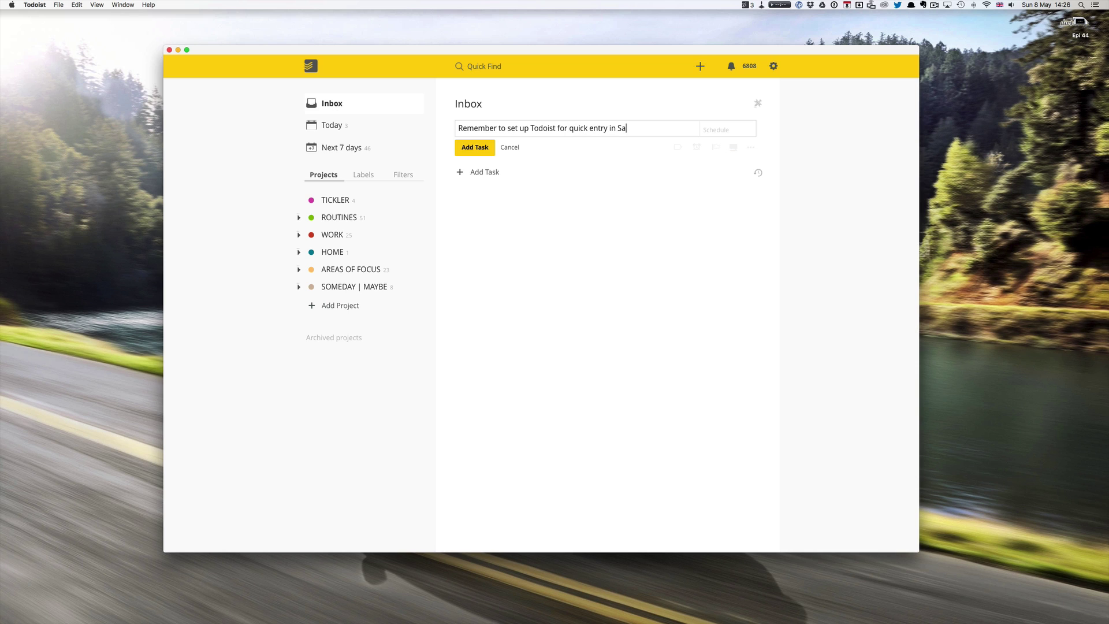
{"action": "type", "text": "fari"}
{"action": "key", "text": "Return"}
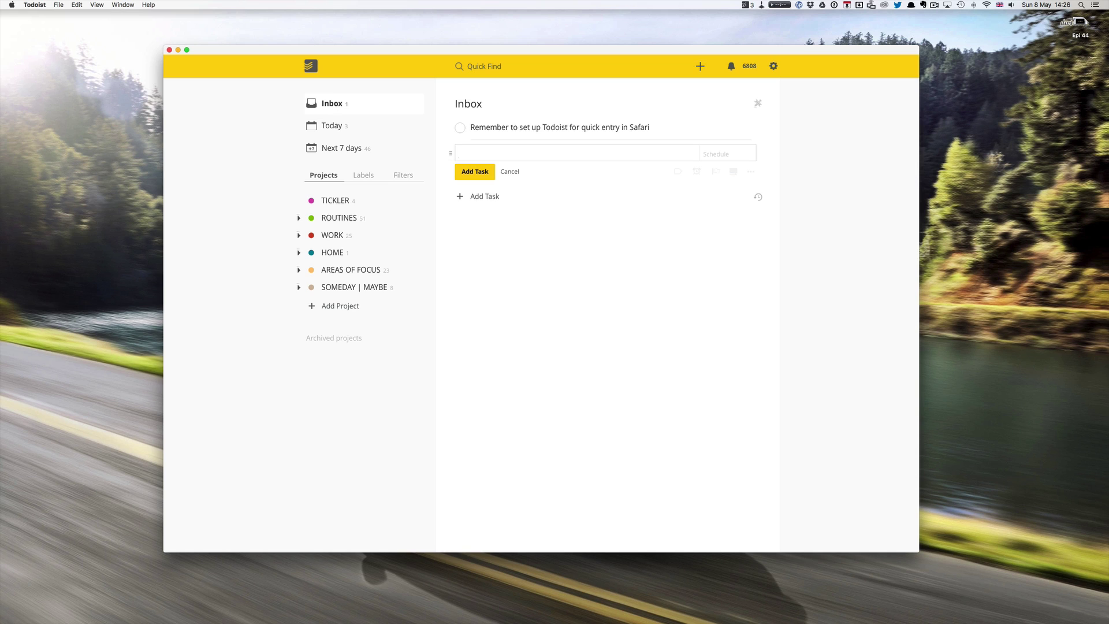
{"action": "left_click", "coordinate": [510, 171]}
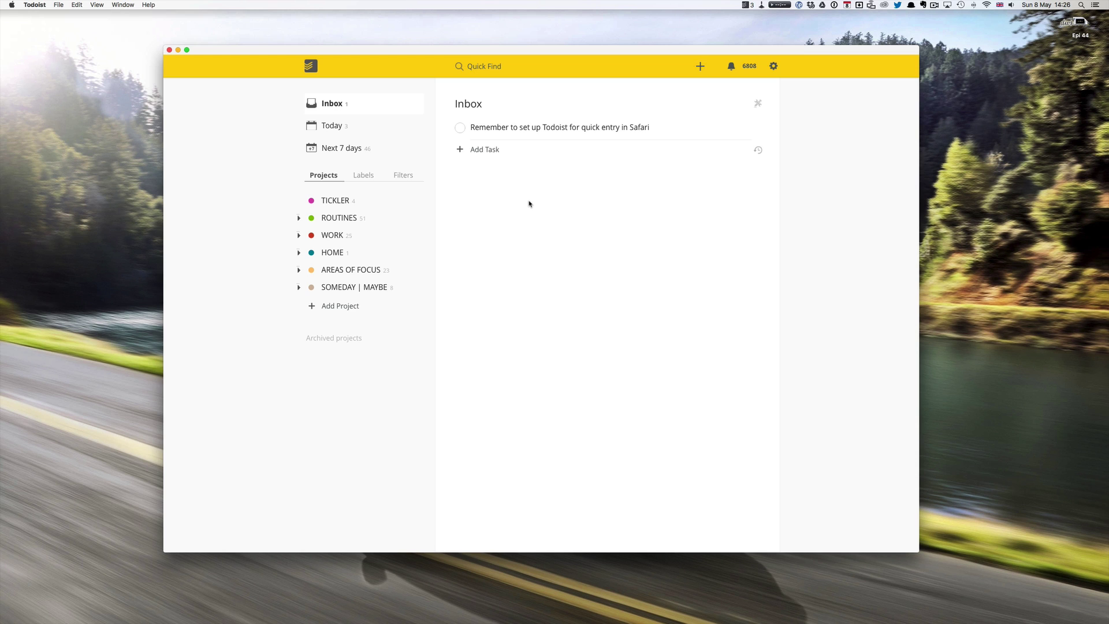
Quick-add the task 'Rember to set up Chrome for quick in Todoist' with the computer label.
{"action": "key", "text": "shift+super+a"}
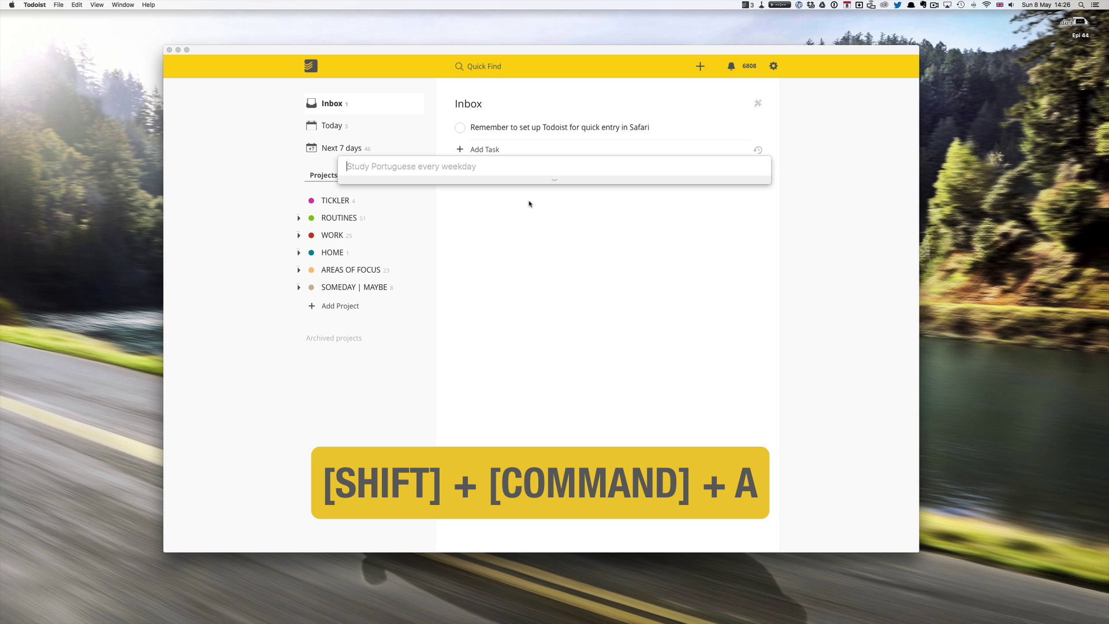
{"action": "type", "text": "Reeder"}
{"action": "key", "text": "BackSpace"}
{"action": "key", "text": "BackSpace"}
{"action": "key", "text": "BackSpace"}
{"action": "key", "text": "BackSpace"}
{"action": "type", "text": "mb"}
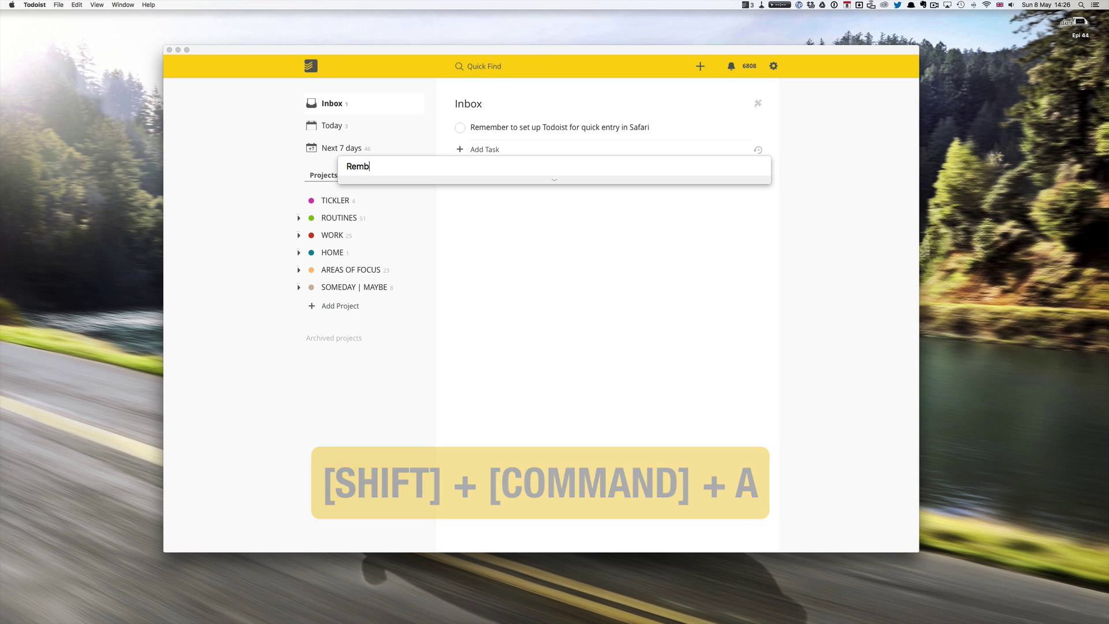
{"action": "type", "text": "er to set up "}
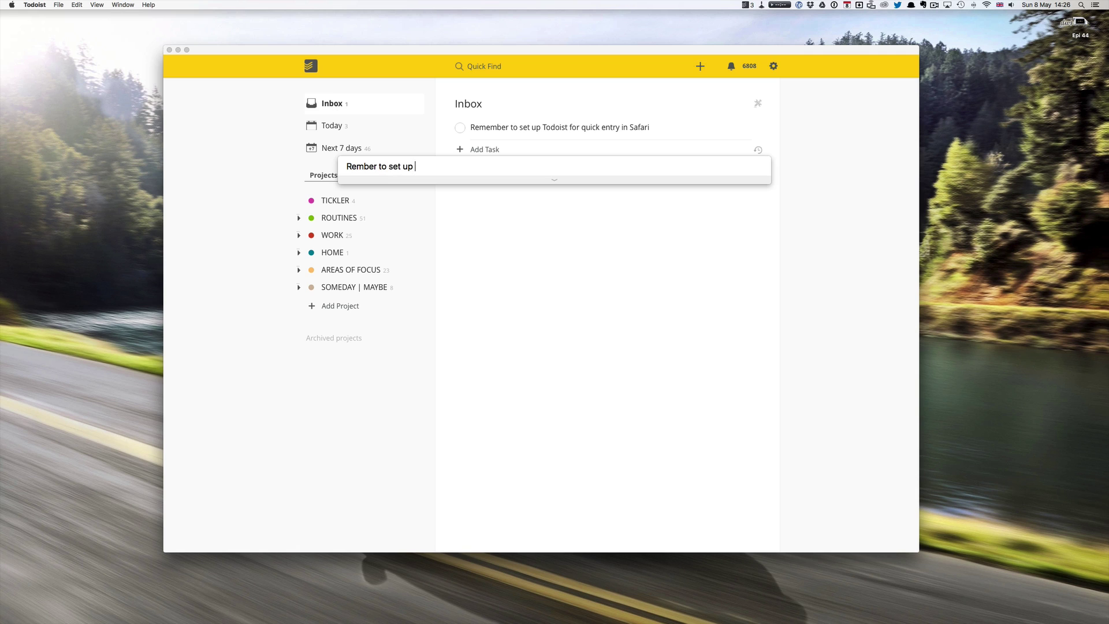
{"action": "type", "text": "Chrome for quick in Todoist"}
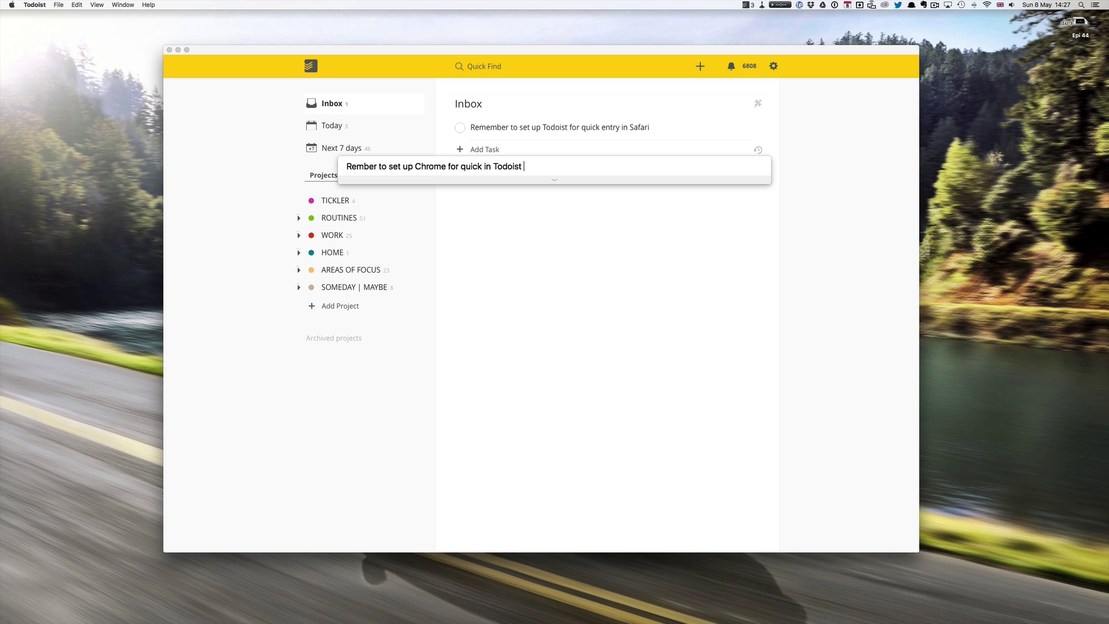
{"action": "type", "text": "@"}
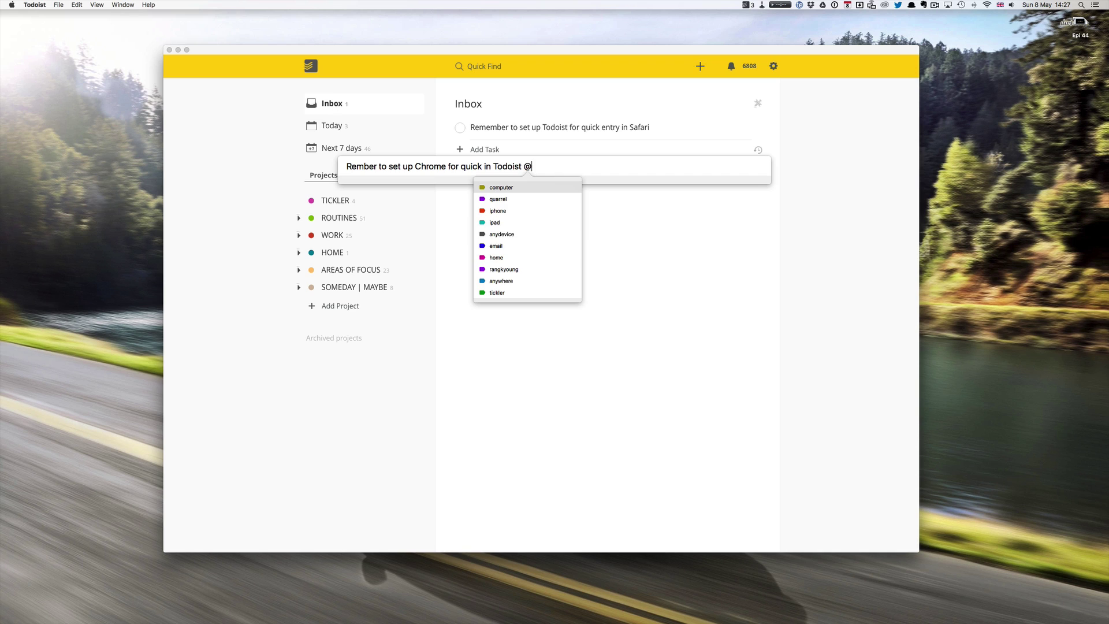
{"action": "type", "text": "com"}
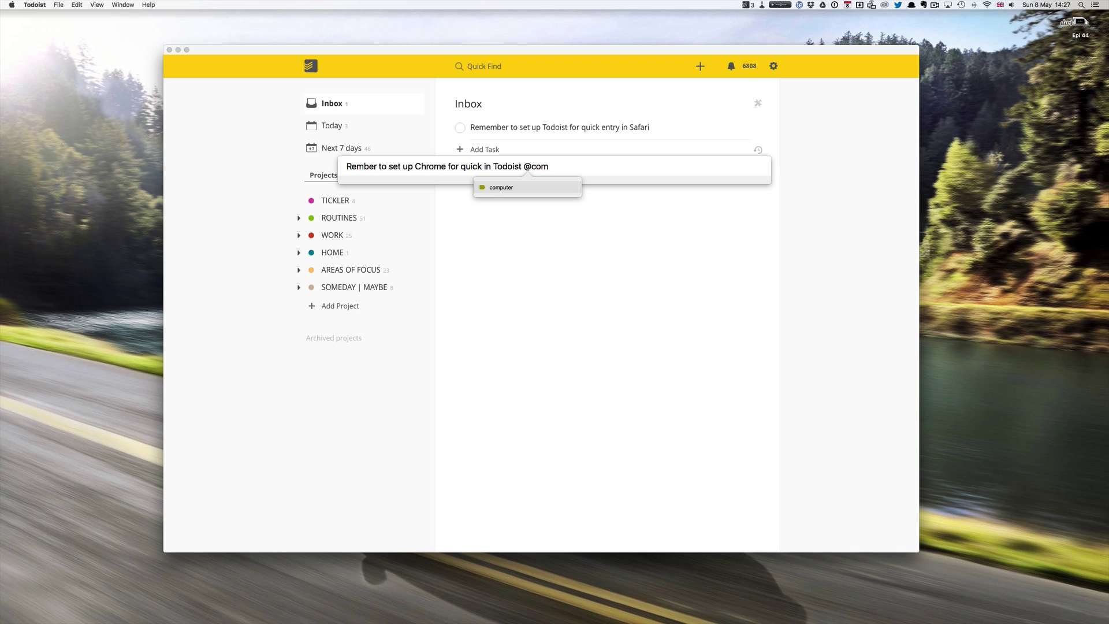
{"action": "key", "text": "Return"}
Make the task due today with no project chosen, and save it to the Inbox.
{"action": "type", "text": "today "}
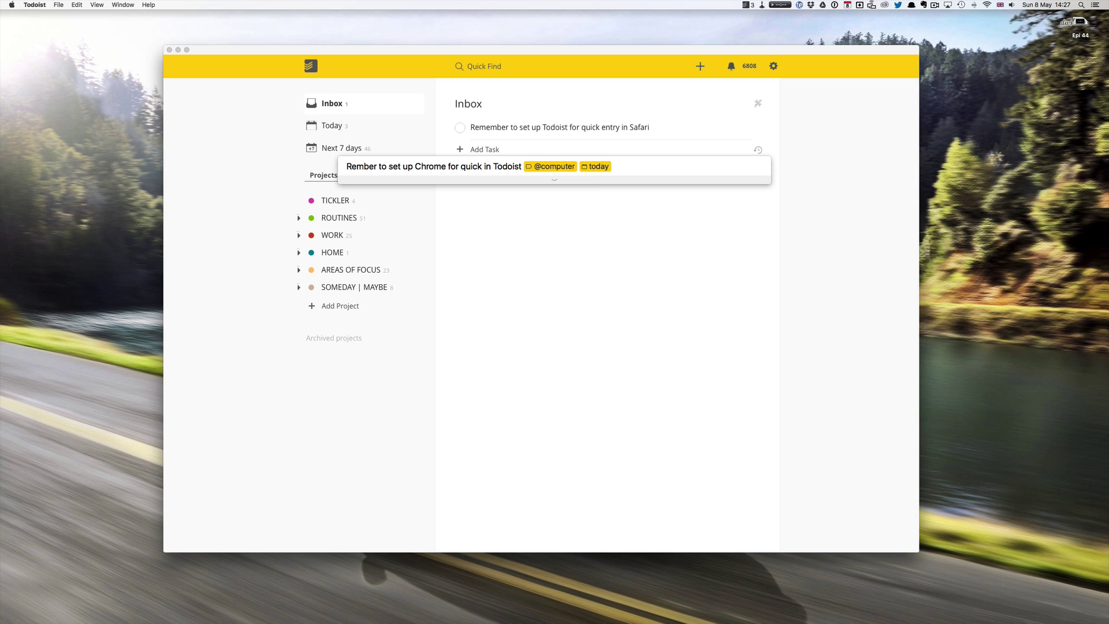
{"action": "type", "text": ",#inbox"}
{"action": "key", "text": "BackSpace"}
{"action": "key", "text": "BackSpace"}
{"action": "key", "text": "BackSpace"}
{"action": "key", "text": "BackSpace"}
{"action": "key", "text": "BackSpace"}
{"action": "key", "text": "BackSpace"}
{"action": "key", "text": "BackSpace"}
{"action": "type", "text": "#"}
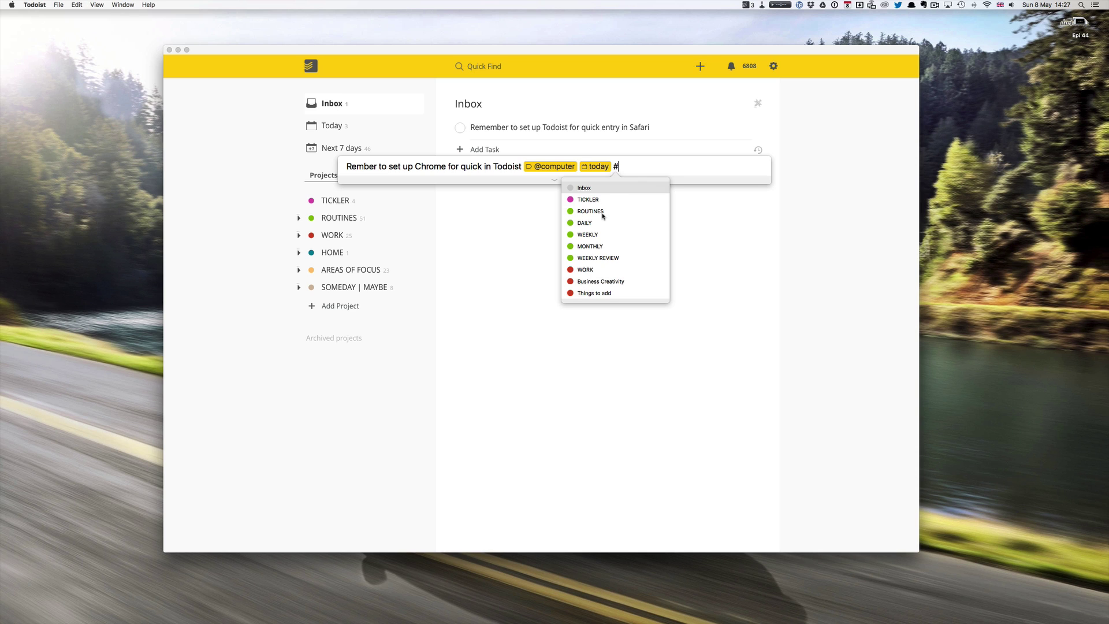
{"action": "scroll", "coordinate": [603, 216], "scroll_direction": "down", "scroll_amount": 1}
{"action": "scroll", "coordinate": [602, 216], "scroll_direction": "down", "scroll_amount": 5}
{"action": "scroll", "coordinate": [603, 216], "scroll_direction": "up", "scroll_amount": 6}
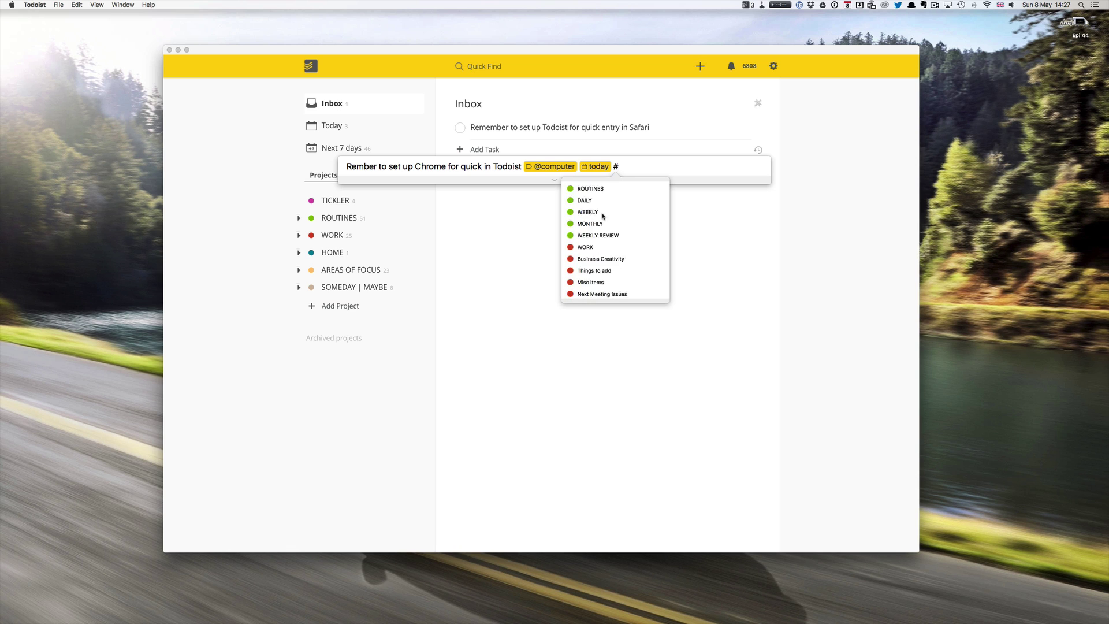
{"action": "scroll", "coordinate": [602, 216], "scroll_direction": "down", "scroll_amount": 1}
{"action": "scroll", "coordinate": [602, 216], "scroll_direction": "down", "scroll_amount": 5}
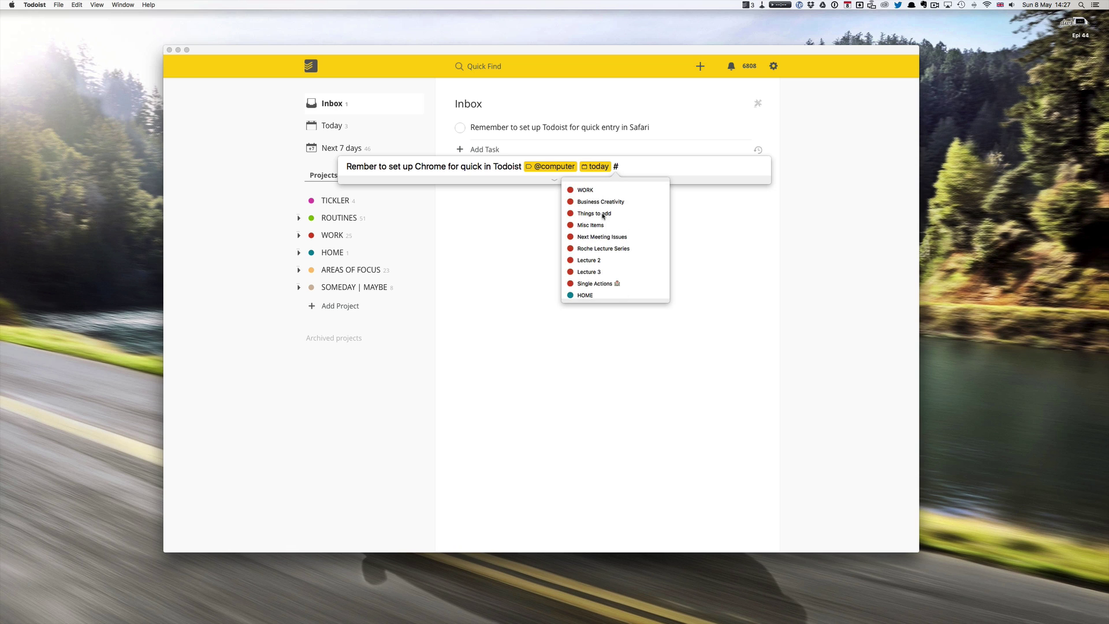
{"action": "left_click", "coordinate": [626, 167]}
{"action": "key", "text": "BackSpace"}
{"action": "key", "text": "Return"}
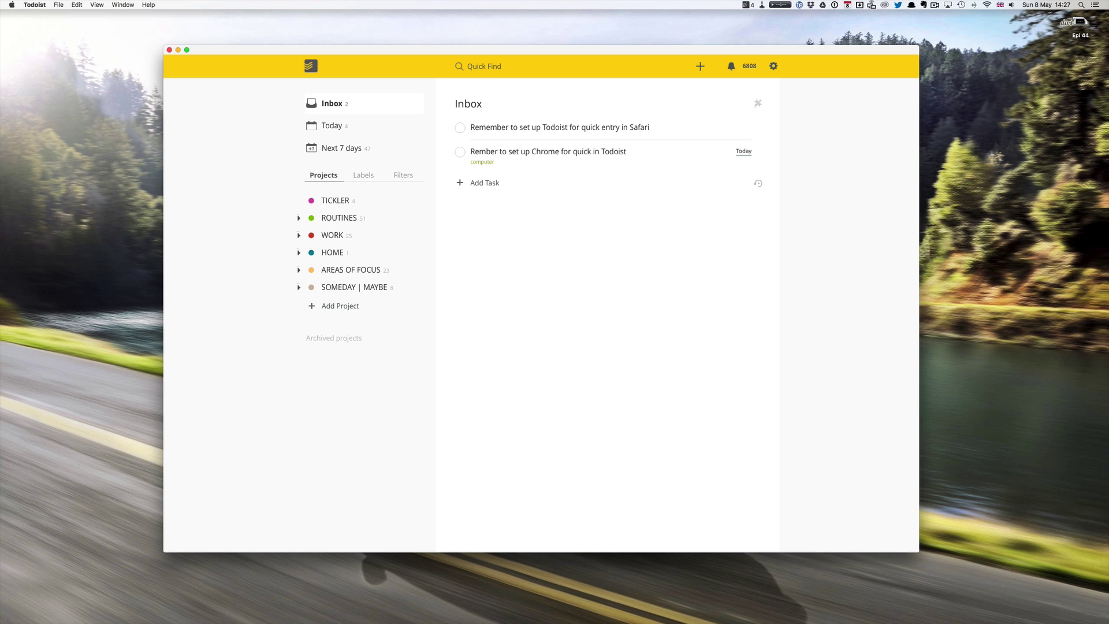
{"action": "key", "text": "super+Tab"}
{"action": "key", "text": "super+Tab"}
{"action": "key", "text": "super+Tab"}
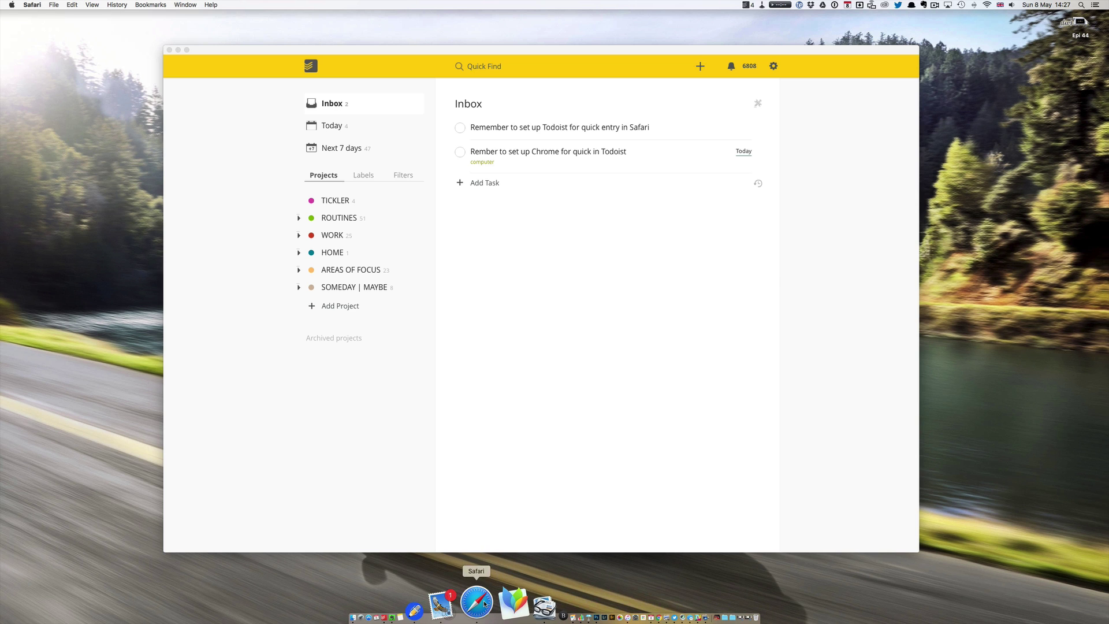
Open the Todoist Blog post 'Add Todoist tasks right from Slack' in Safari.
{"action": "left_click", "coordinate": [484, 603]}
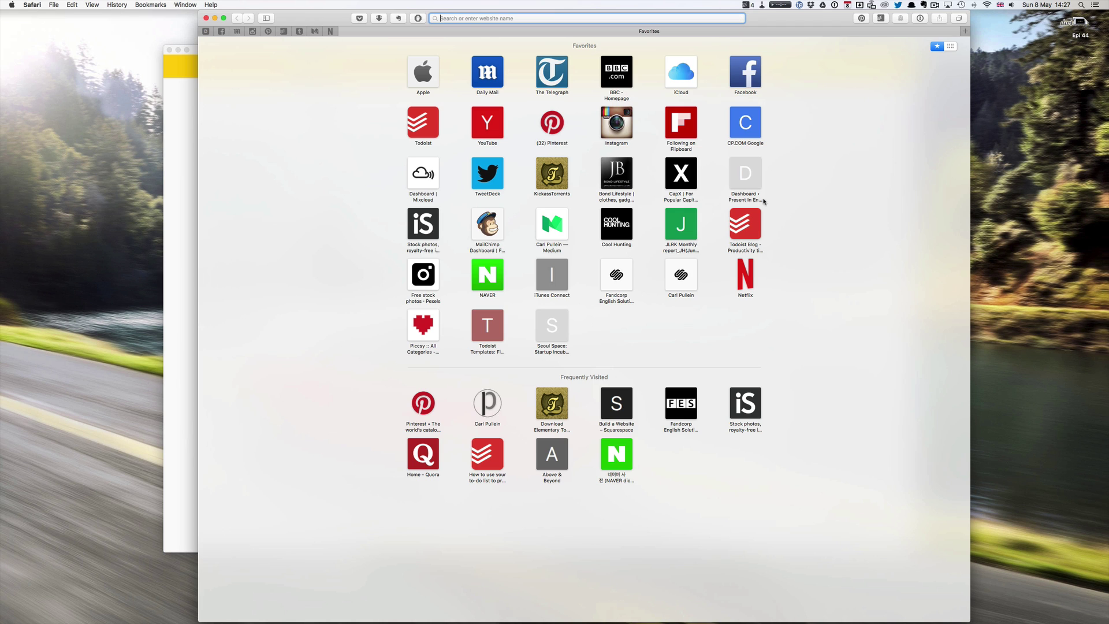
{"action": "left_click", "coordinate": [759, 221]}
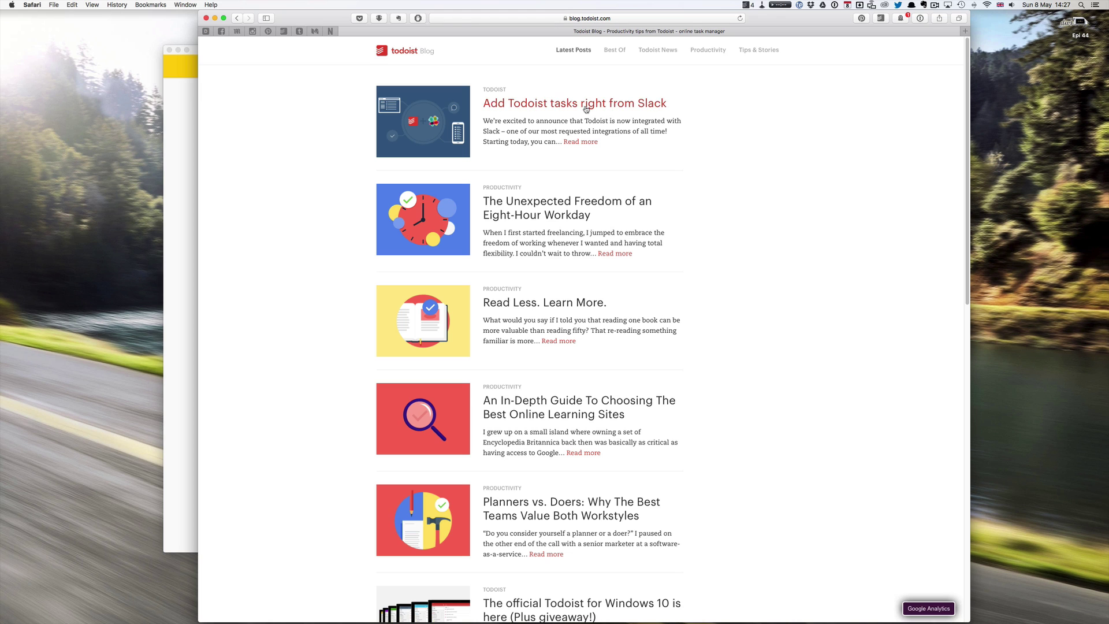
{"action": "left_click", "coordinate": [586, 109]}
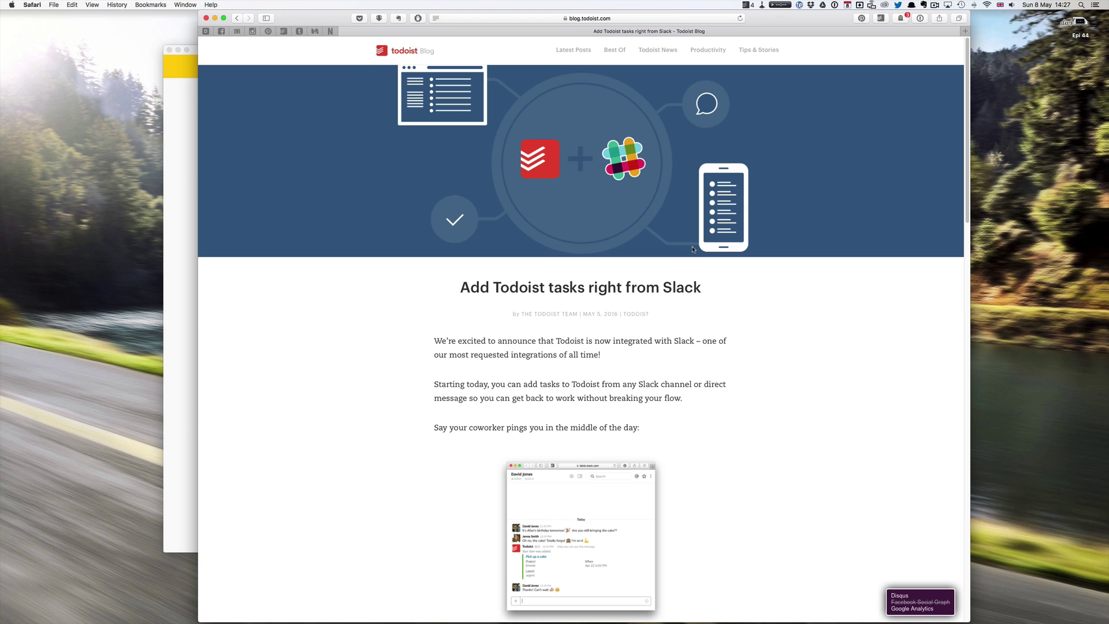
{"action": "left_click_drag", "start_coordinate": [811, 22], "coordinate": [766, 21]}
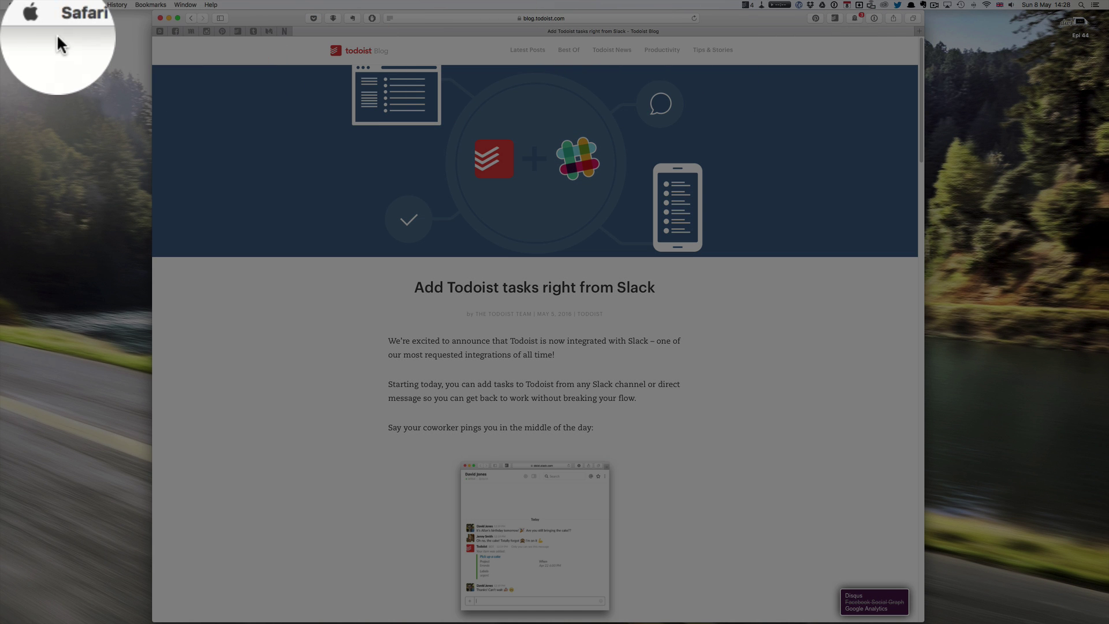
{"action": "left_click", "coordinate": [33, 4]}
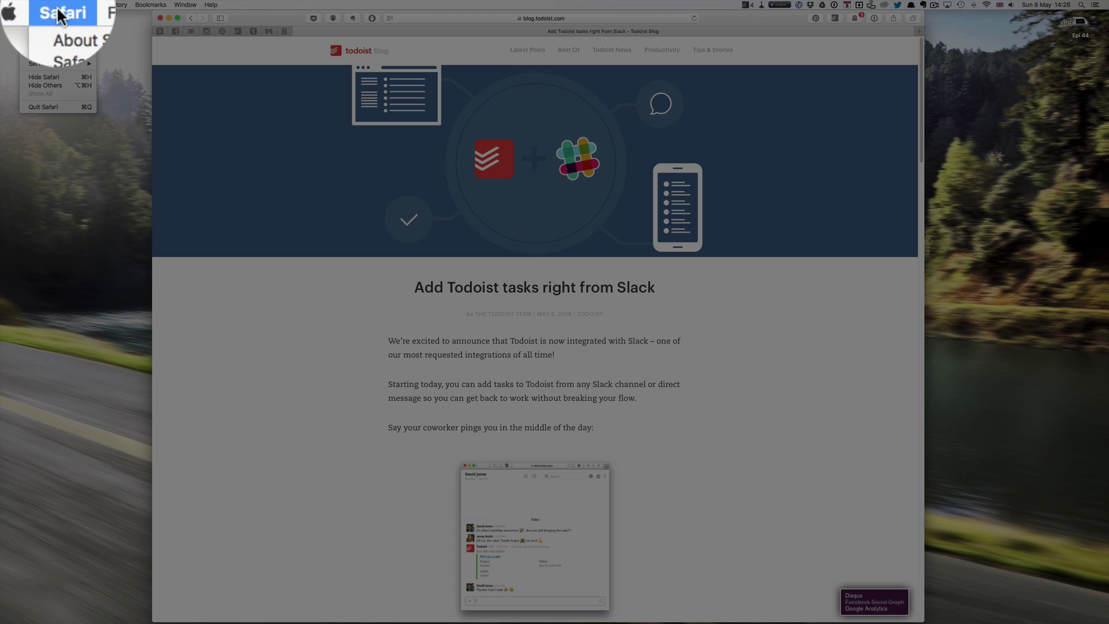
{"action": "left_click", "coordinate": [35, 39]}
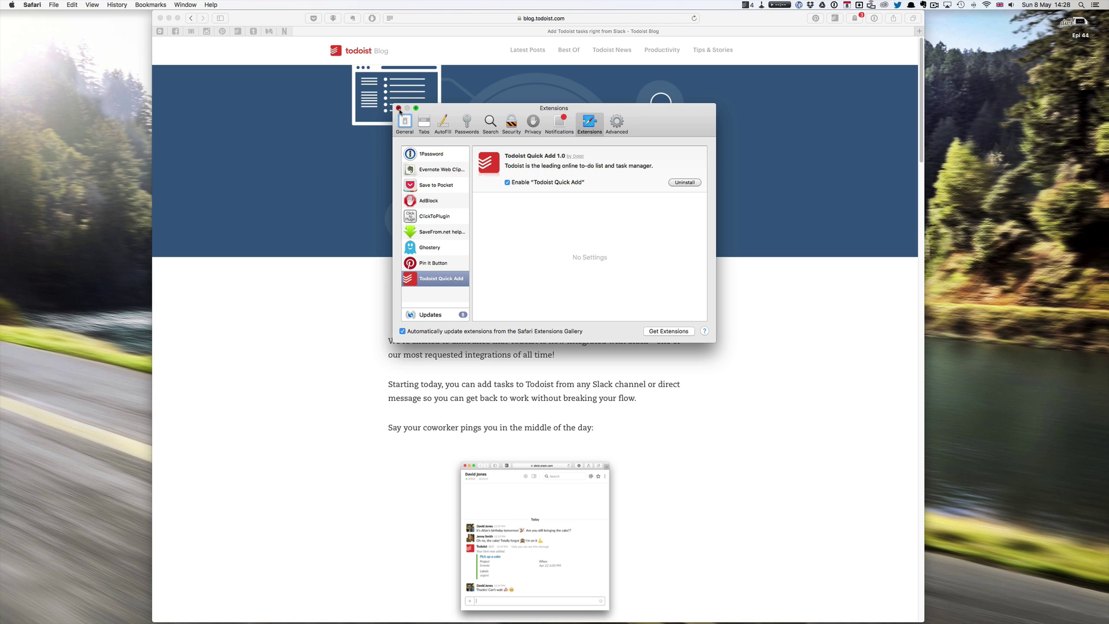
{"action": "left_click", "coordinate": [398, 110]}
{"action": "left_click", "coordinate": [37, 5]}
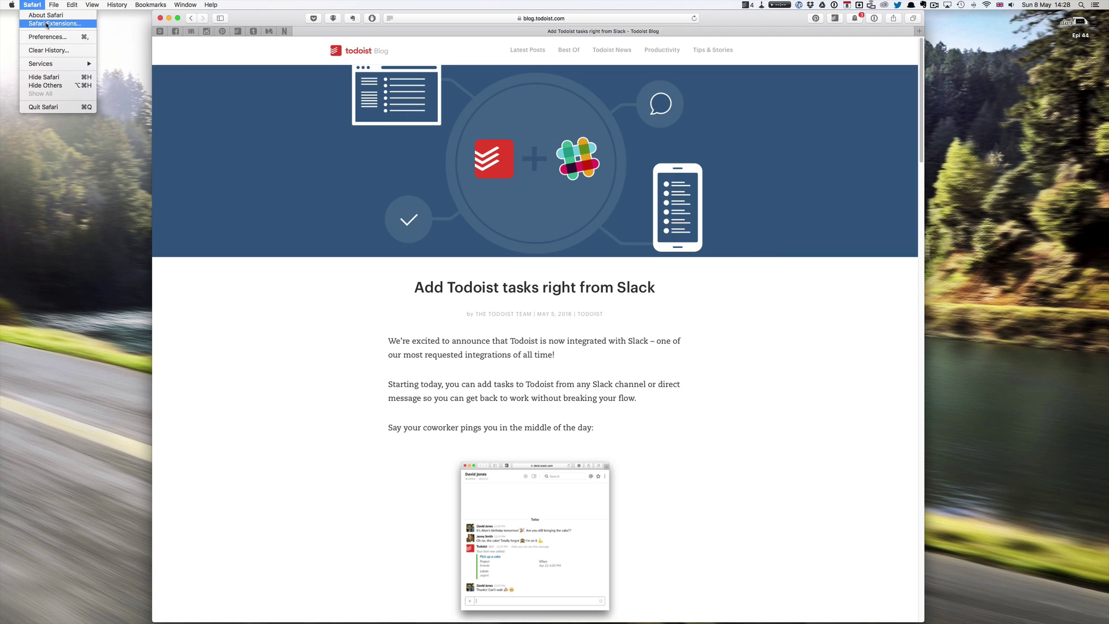
Save the Slack blog post as a Todoist Inbox task via sharing and quick add.
{"action": "left_click", "coordinate": [37, 6]}
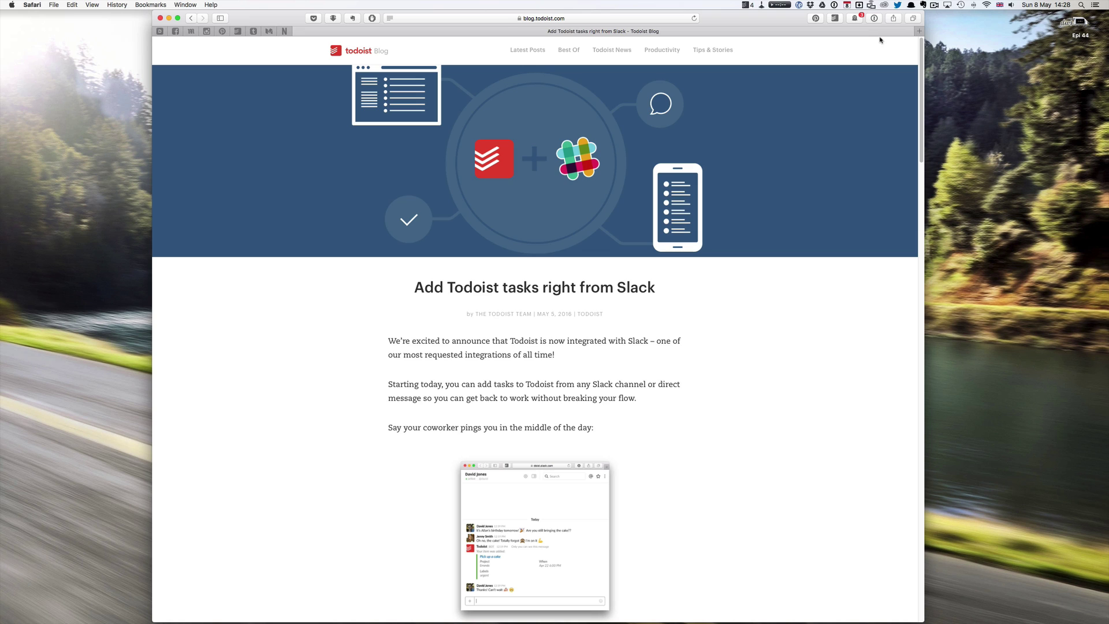
{"action": "left_click", "coordinate": [893, 19]}
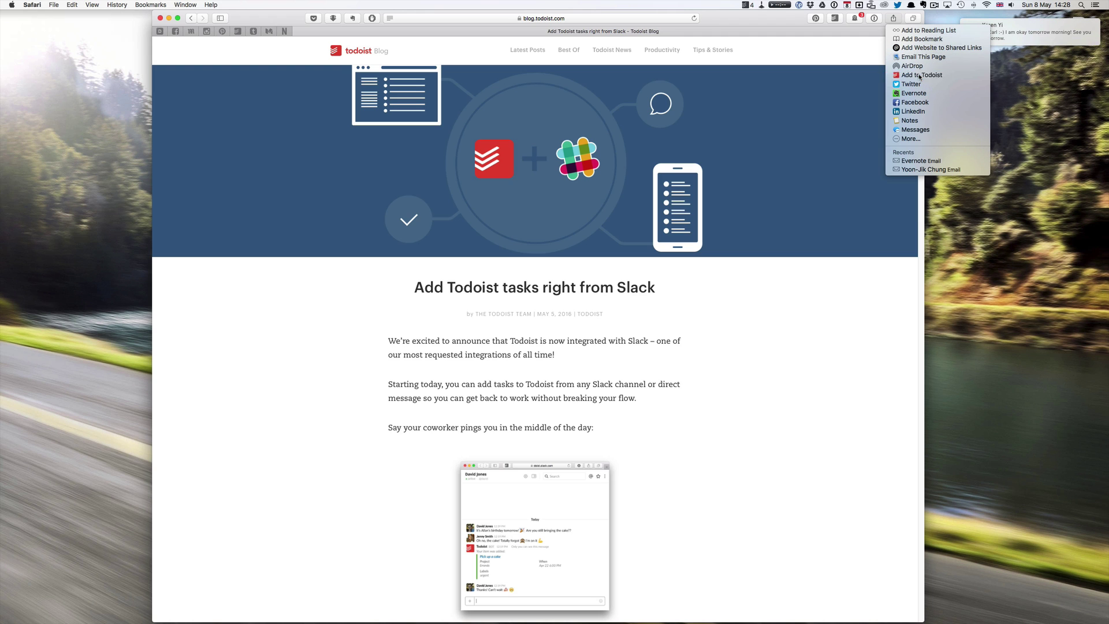
{"action": "left_click", "coordinate": [920, 76]}
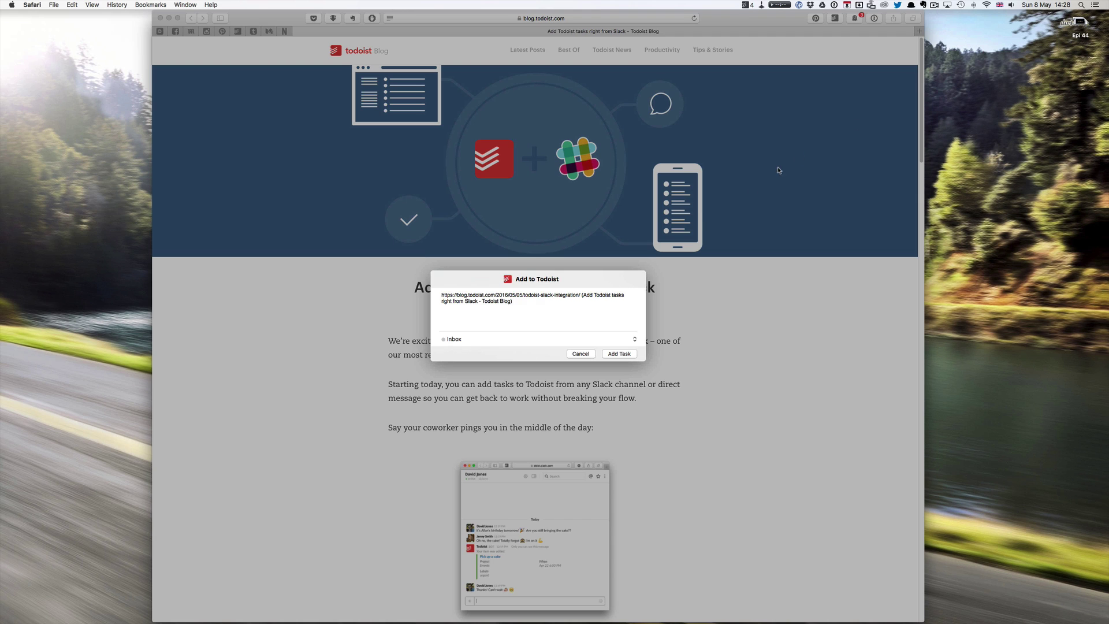
{"action": "left_click", "coordinate": [619, 354]}
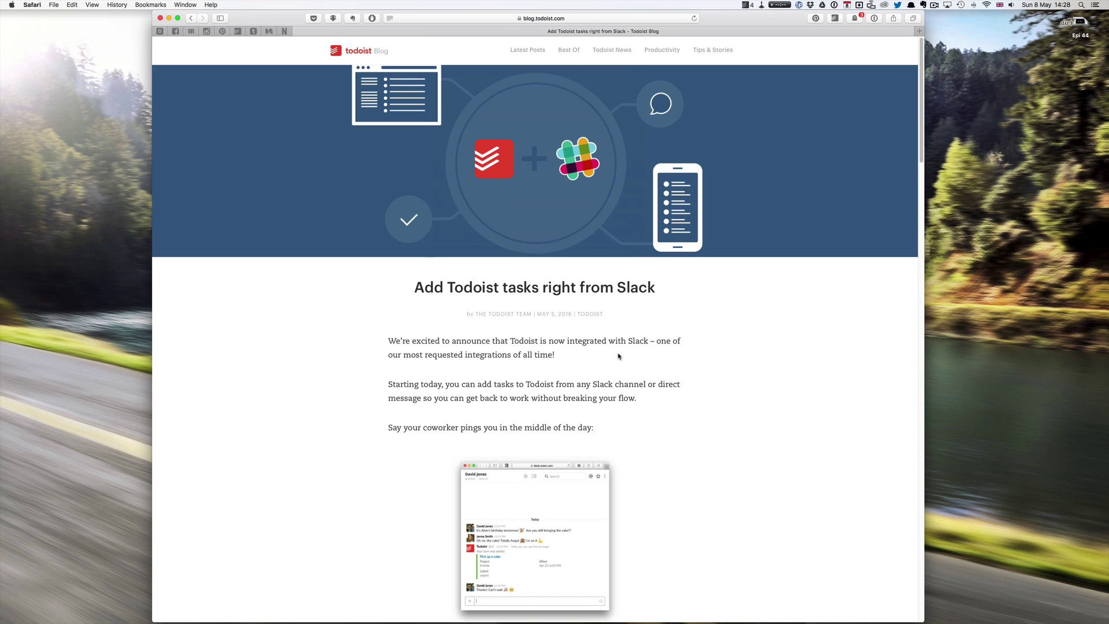
{"action": "left_click", "coordinate": [834, 19]}
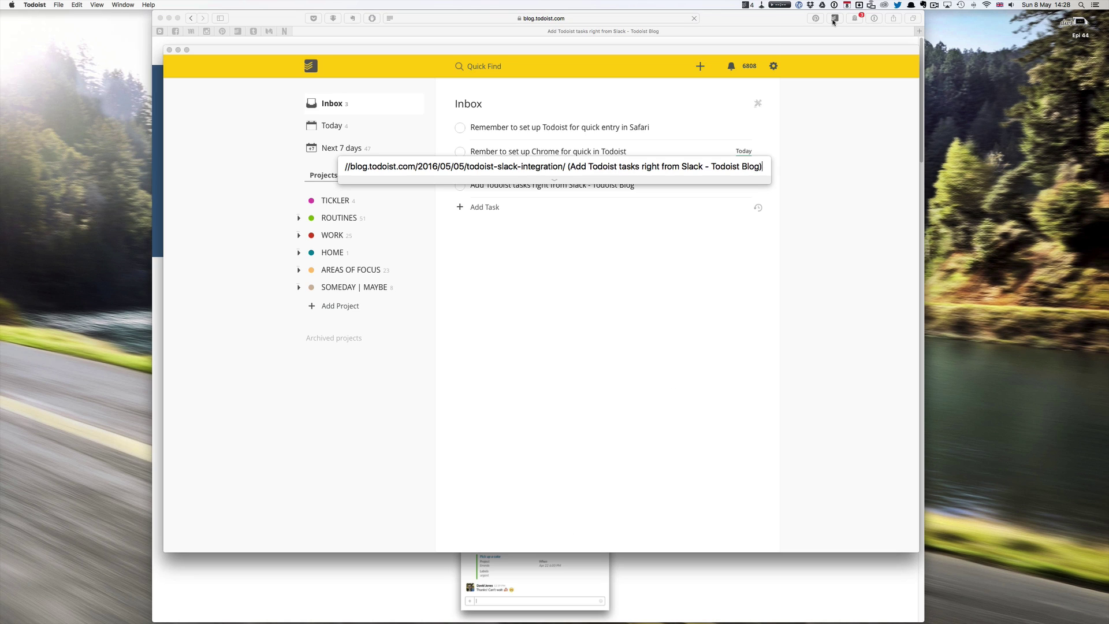
{"action": "key", "text": "Return"}
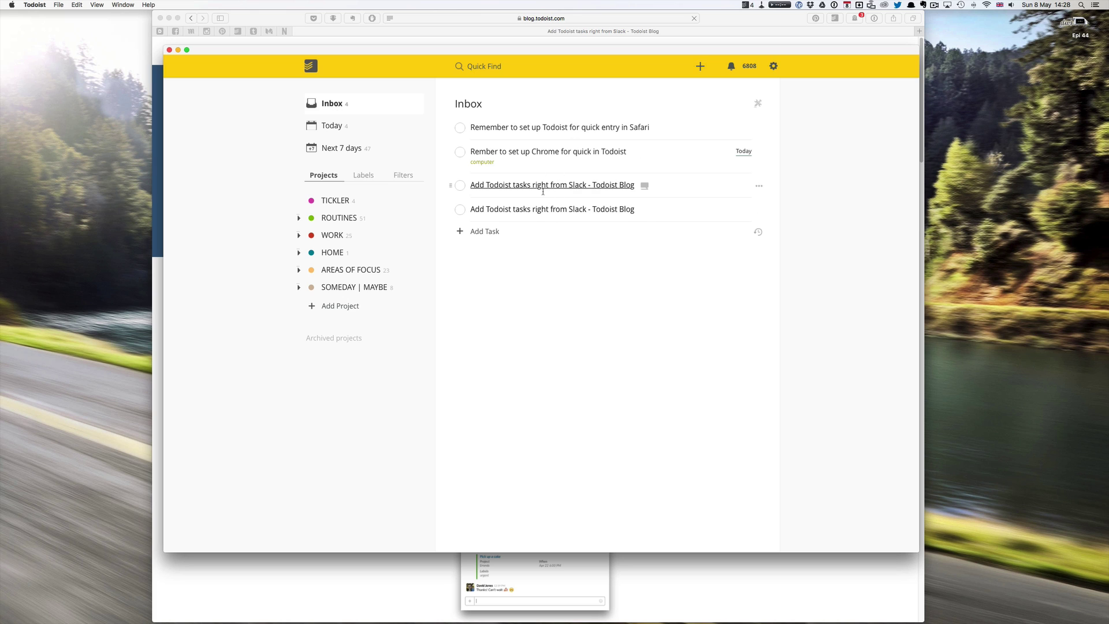
Close the blog post window and complete the duplicate blog task in Todoist.
{"action": "left_click", "coordinate": [160, 18]}
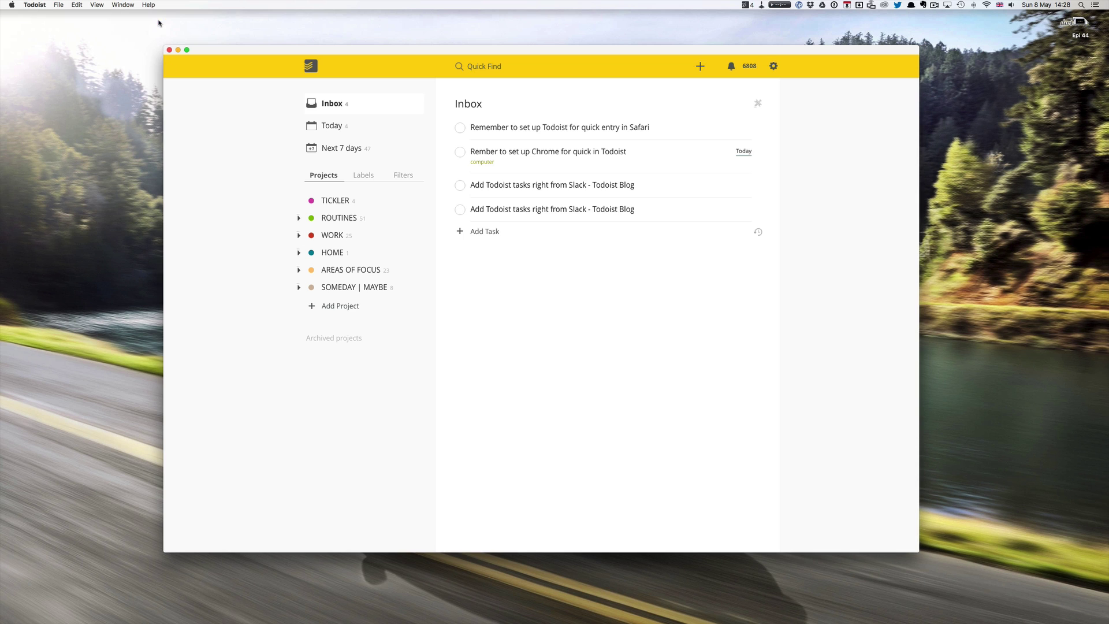
{"action": "left_click", "coordinate": [547, 210]}
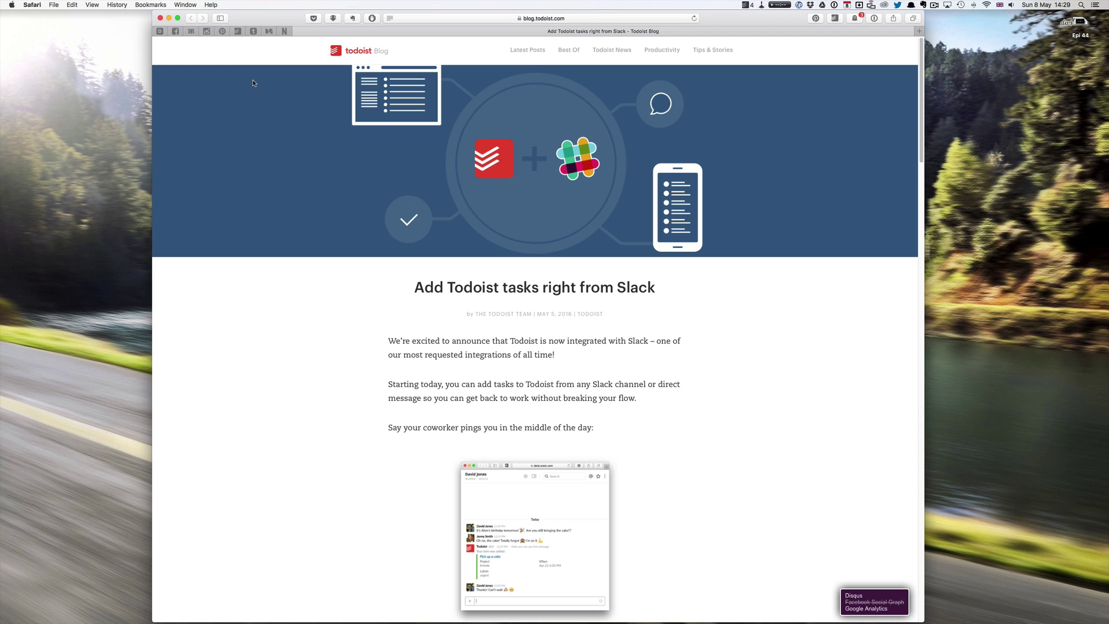
{"action": "left_click", "coordinate": [161, 18]}
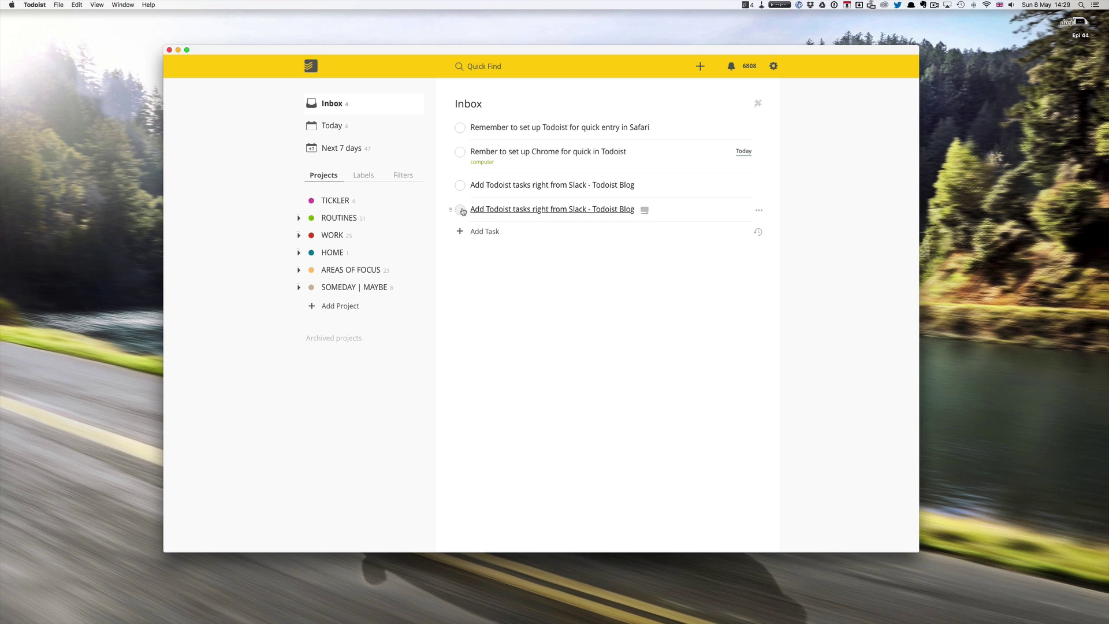
{"action": "left_click", "coordinate": [460, 209]}
{"action": "mouse_move", "coordinate": [520, 615]}
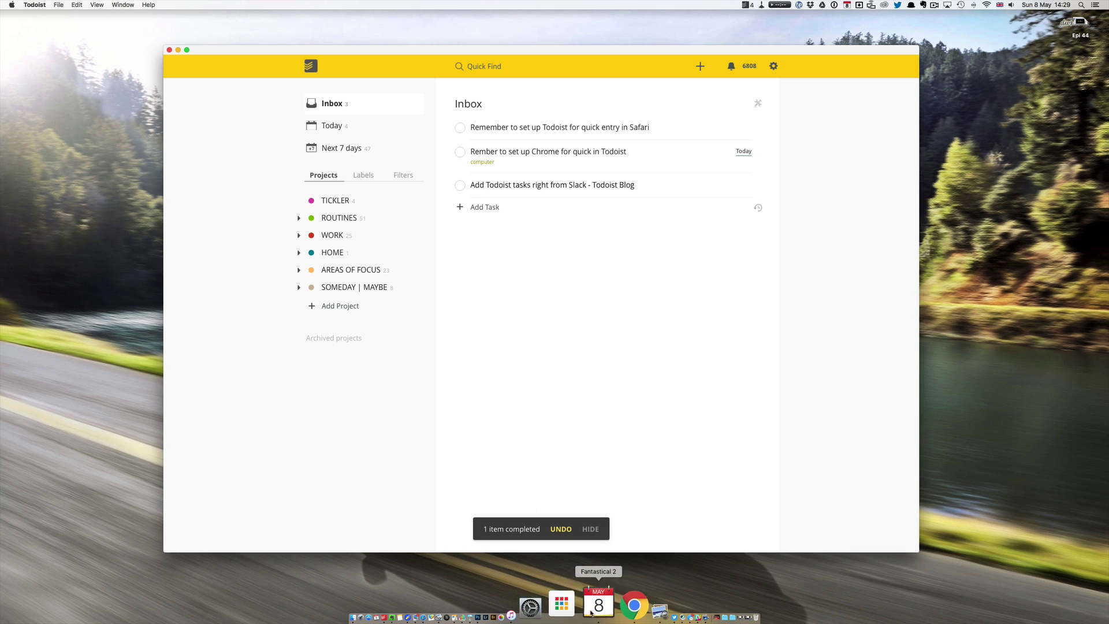
{"action": "left_click", "coordinate": [599, 608]}
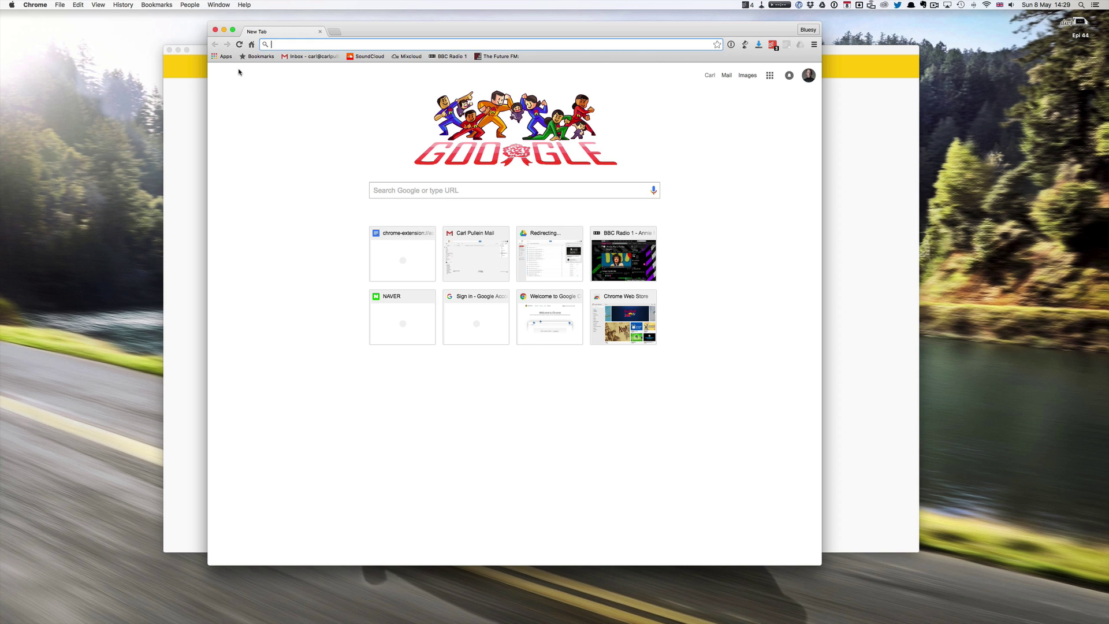
Check the Slack blog task in Chrome's Todoist extension Inbox, then load the Gmail inbox.
{"action": "left_click", "coordinate": [225, 58]}
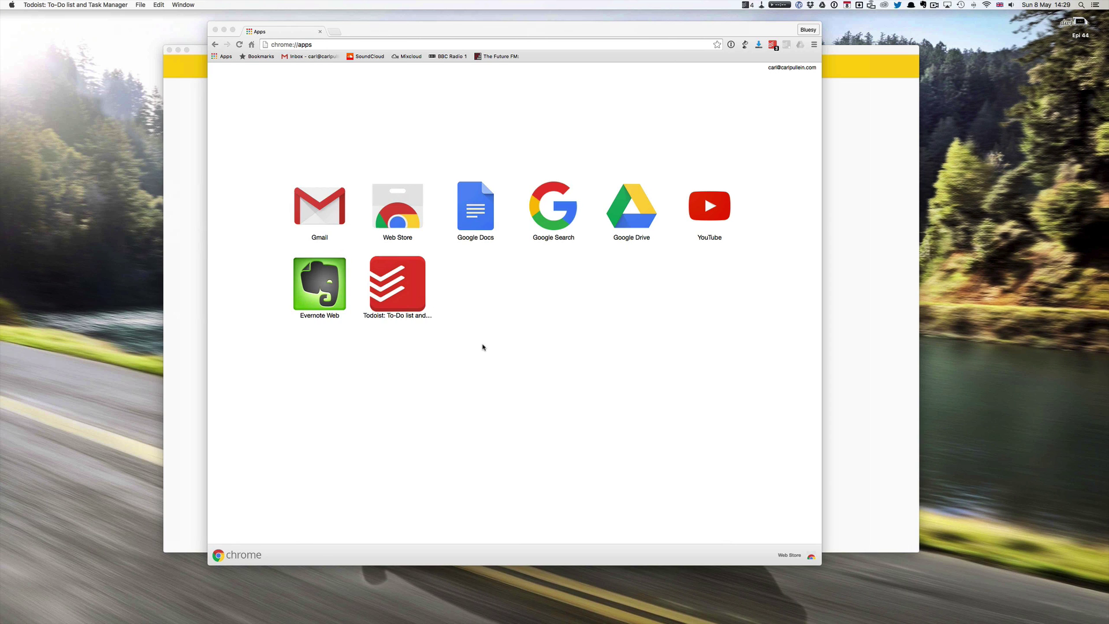
{"action": "left_click", "coordinate": [389, 276]}
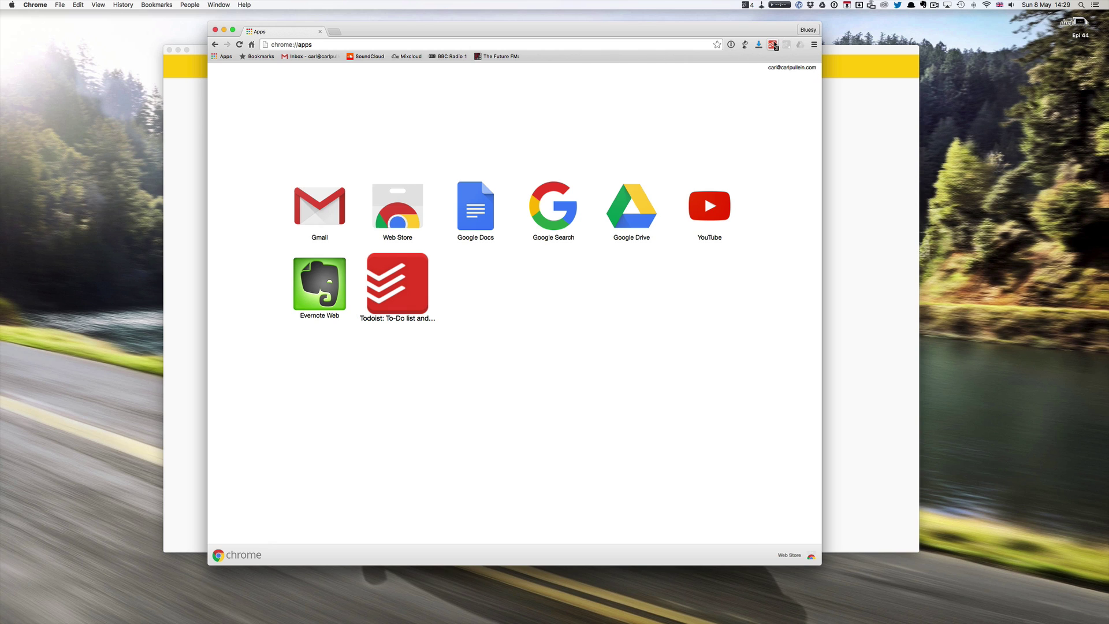
{"action": "left_click", "coordinate": [773, 45]}
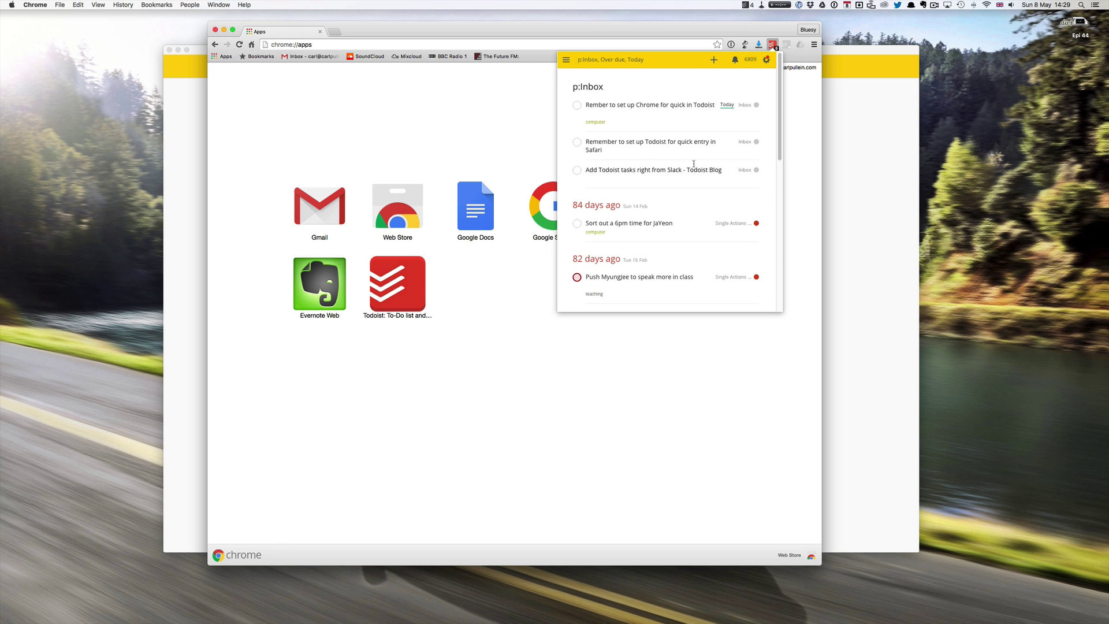
{"action": "scroll", "coordinate": [694, 164], "scroll_direction": "down", "scroll_amount": 5}
{"action": "scroll", "coordinate": [694, 163], "scroll_direction": "up", "scroll_amount": 5}
{"action": "scroll", "coordinate": [694, 163], "scroll_direction": "down", "scroll_amount": 4}
{"action": "scroll", "coordinate": [694, 164], "scroll_direction": "down", "scroll_amount": 3}
{"action": "scroll", "coordinate": [694, 163], "scroll_direction": "up", "scroll_amount": 8}
{"action": "left_click", "coordinate": [773, 46]}
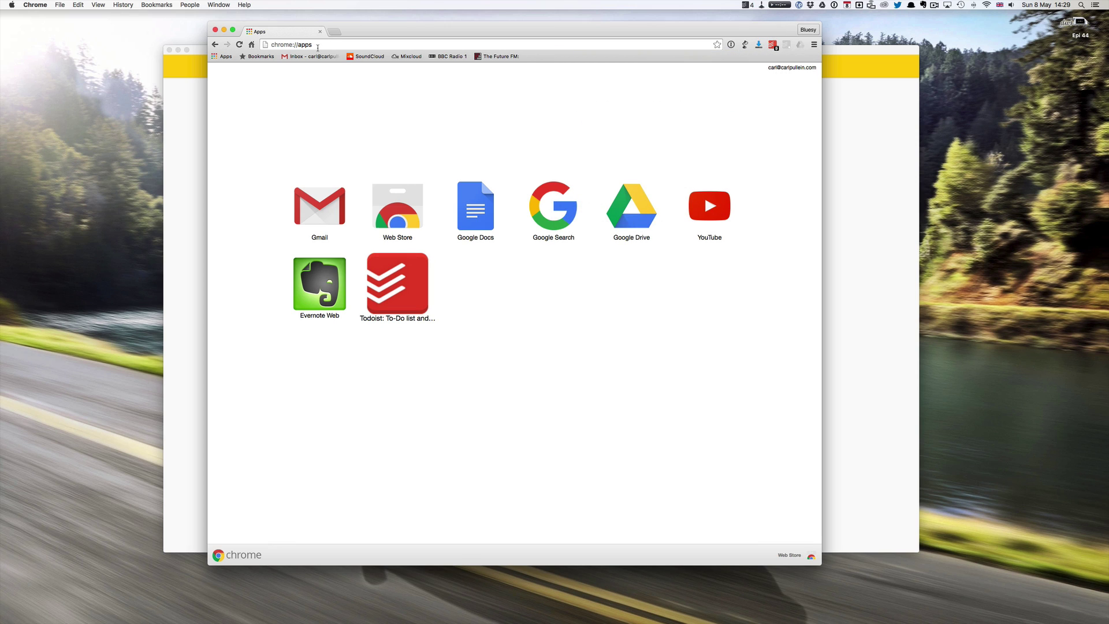
{"action": "left_click", "coordinate": [302, 57]}
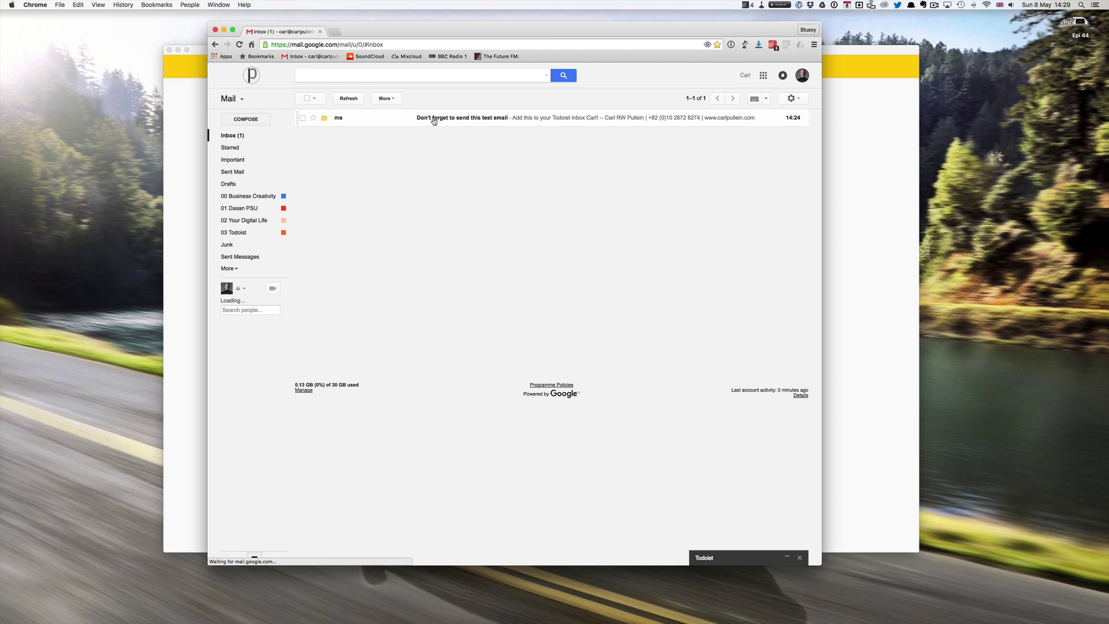
Add the Gmail message 'Don't forget to send this test email' to Todoist as a task.
{"action": "left_click", "coordinate": [467, 120]}
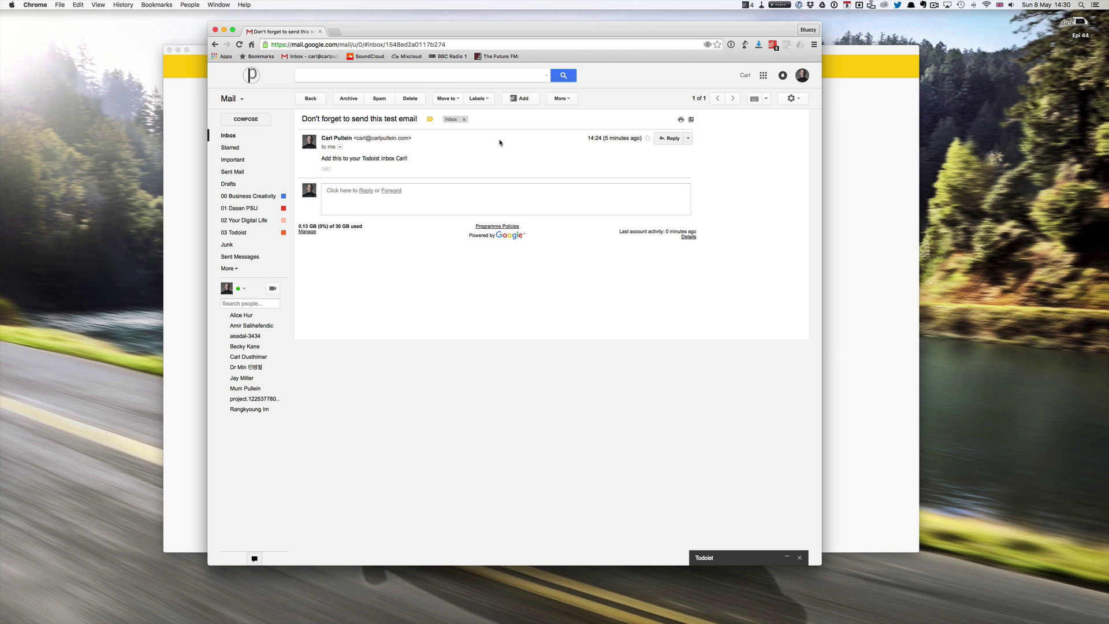
{"action": "left_click", "coordinate": [522, 99]}
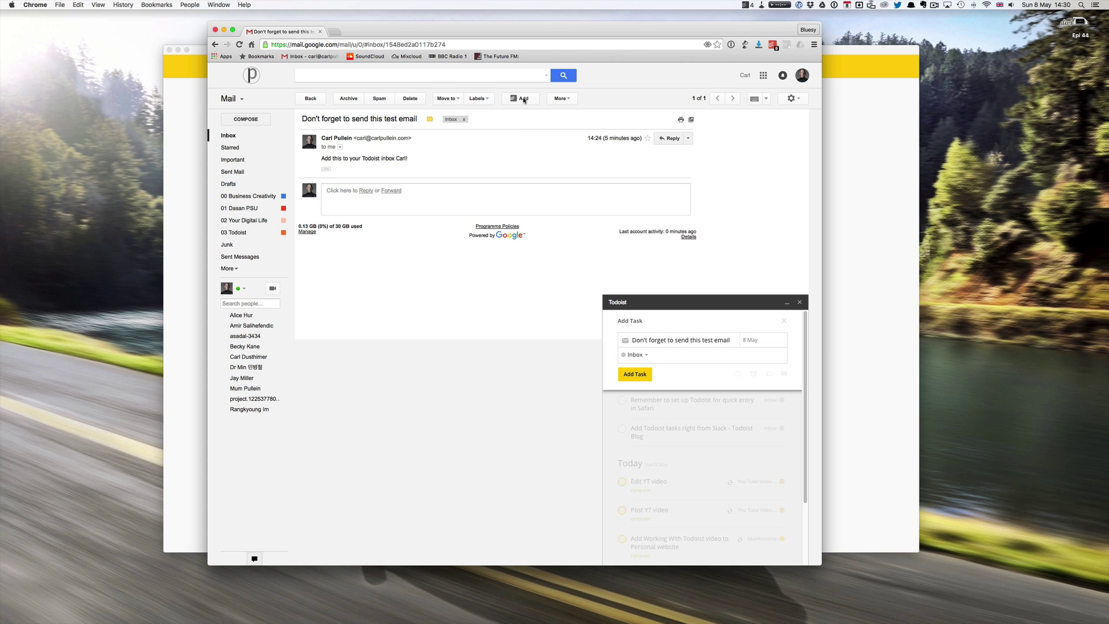
{"action": "left_click", "coordinate": [635, 375]}
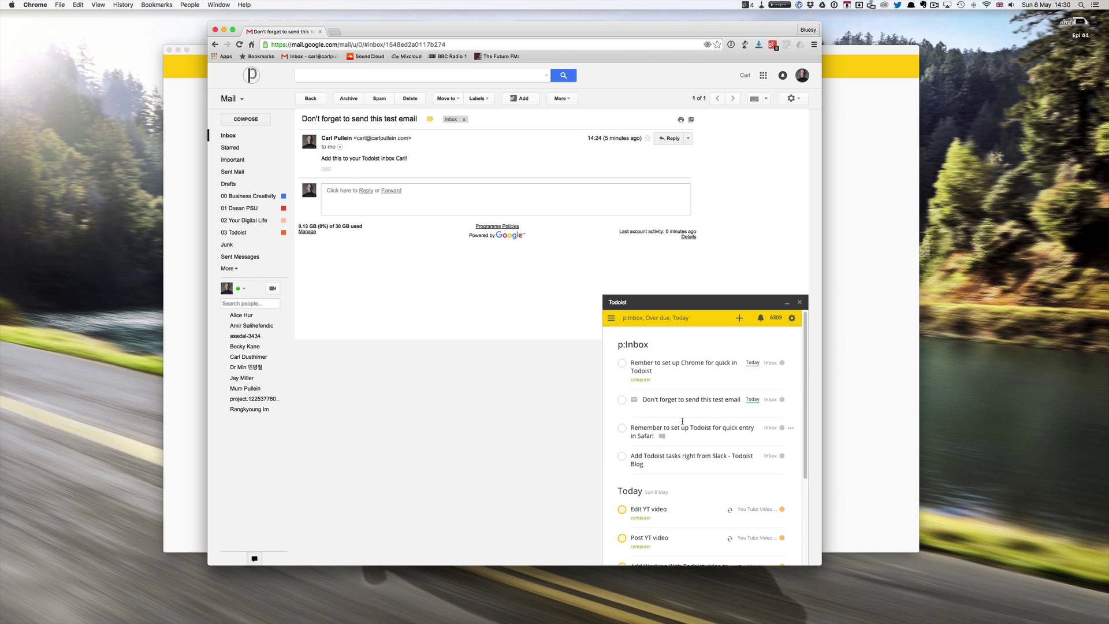
{"action": "scroll", "coordinate": [682, 420], "scroll_direction": "down", "scroll_amount": 3}
{"action": "scroll", "coordinate": [682, 420], "scroll_direction": "up", "scroll_amount": 3}
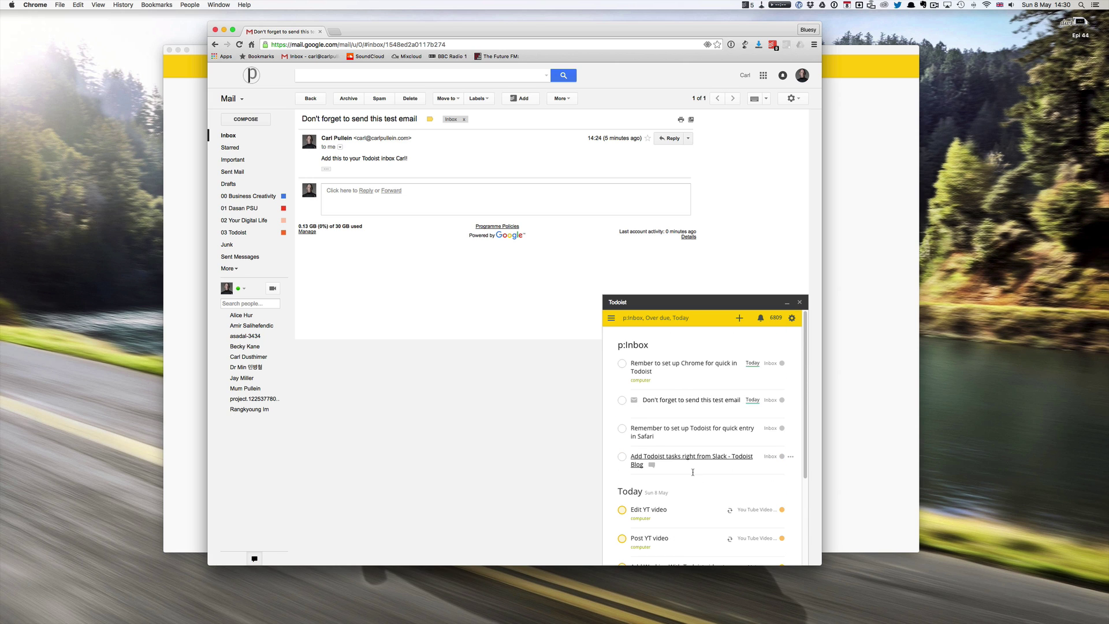
{"action": "scroll", "coordinate": [692, 472], "scroll_direction": "down", "scroll_amount": 3}
{"action": "scroll", "coordinate": [693, 472], "scroll_direction": "up", "scroll_amount": 3}
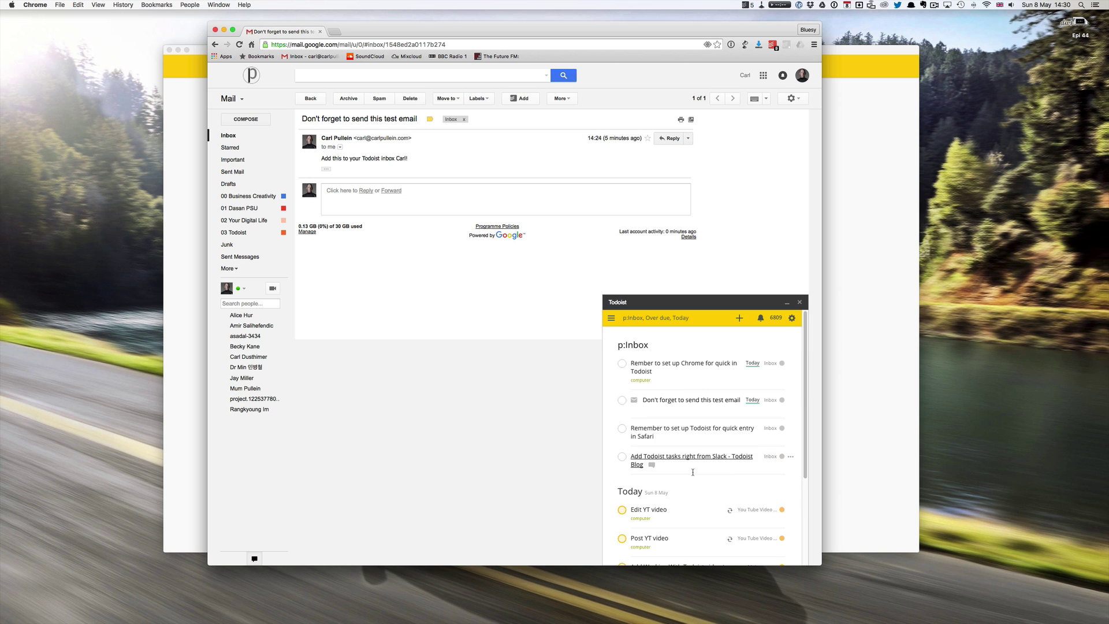
{"action": "left_click", "coordinate": [787, 303]}
{"action": "left_click", "coordinate": [835, 273]}
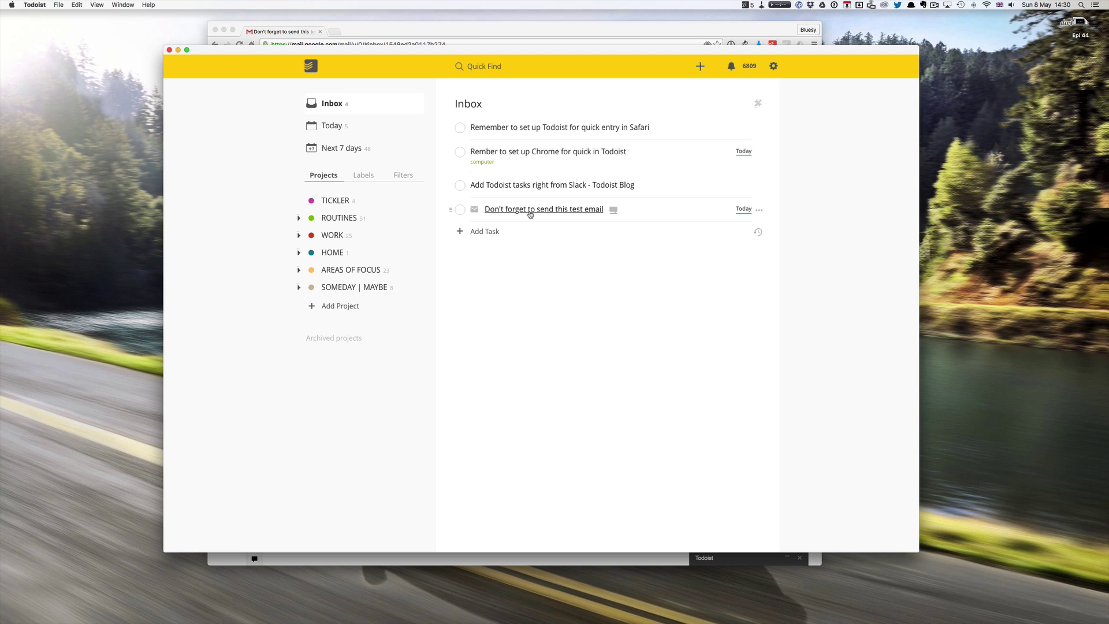
Open the original Gmail message from the email task's link.
{"action": "left_click", "coordinate": [530, 213]}
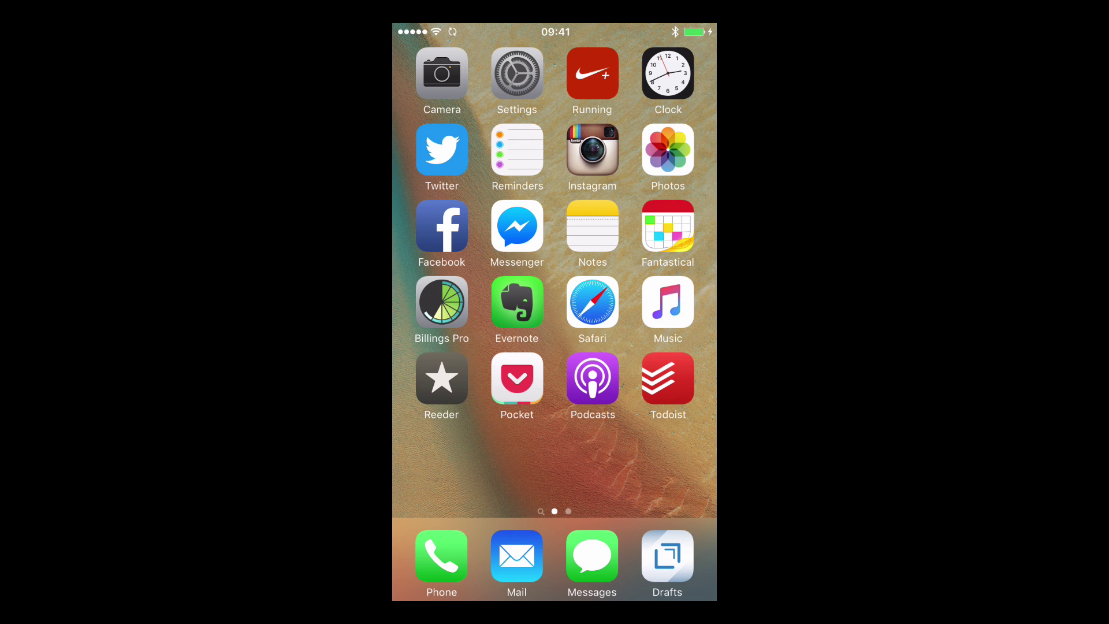
Open the Inbox in the iPhone Todoist app.
{"action": "left_click", "coordinate": [668, 378]}
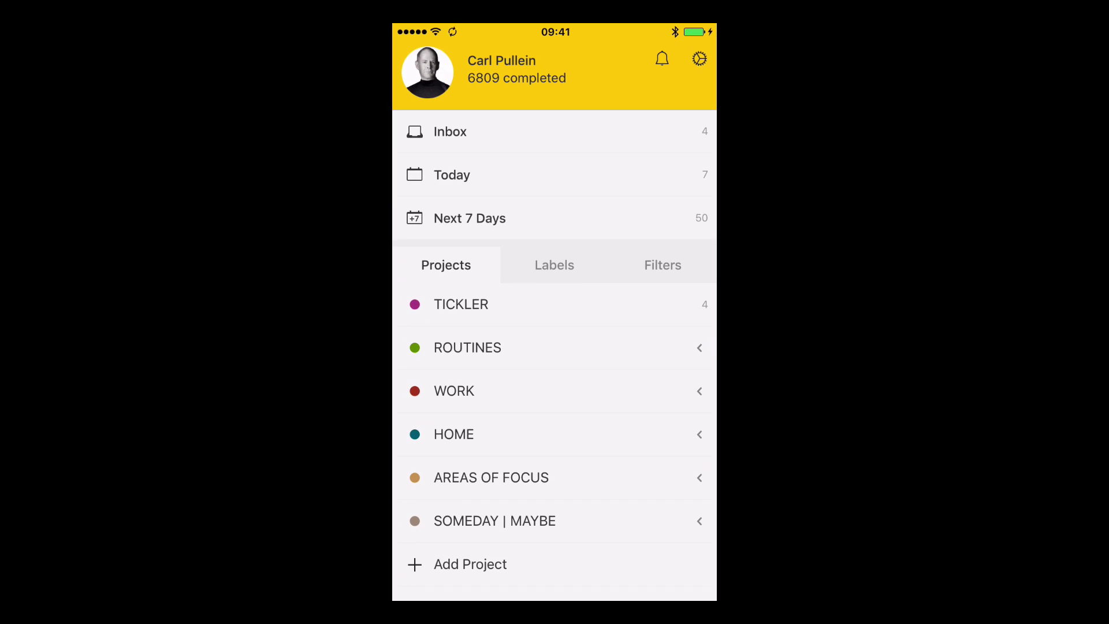
{"action": "left_click", "coordinate": [452, 174]}
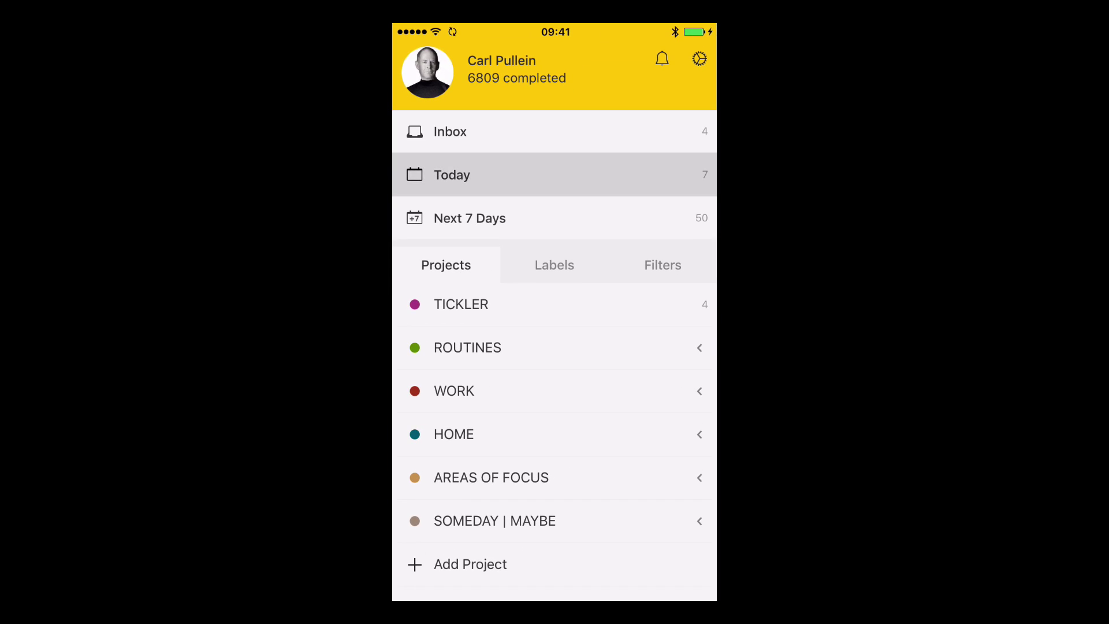
{"action": "left_click", "coordinate": [404, 55]}
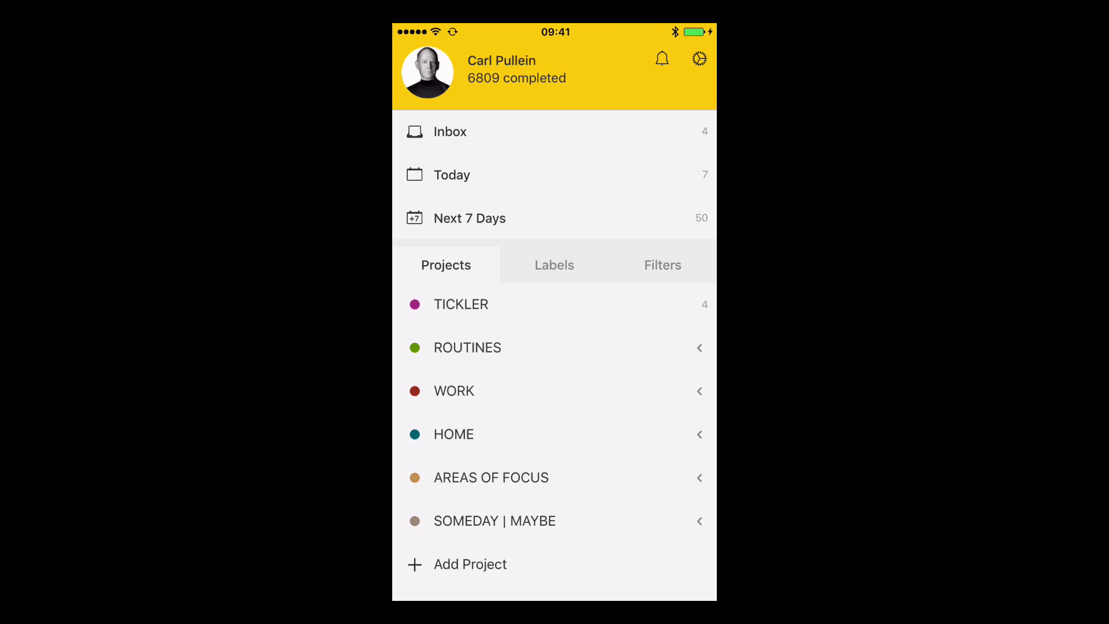
{"action": "left_click", "coordinate": [446, 131]}
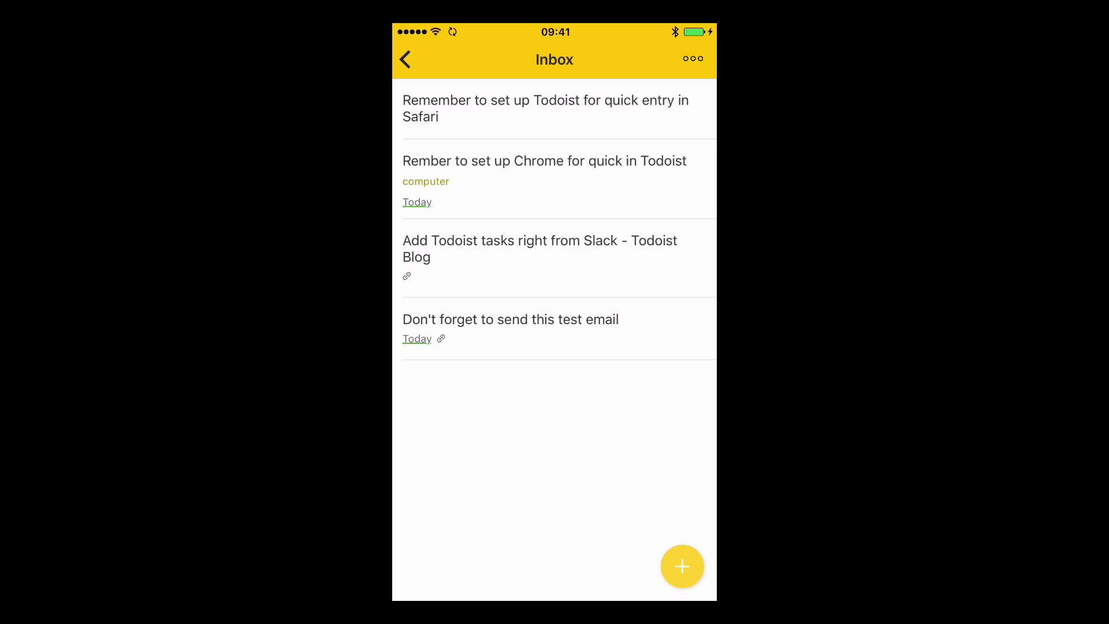
Complete the Chrome reminder, Safari reminder and Slack blog tasks by swiping right.
{"action": "left_click_drag", "start_coordinate": [440, 173], "coordinate": [543, 174]}
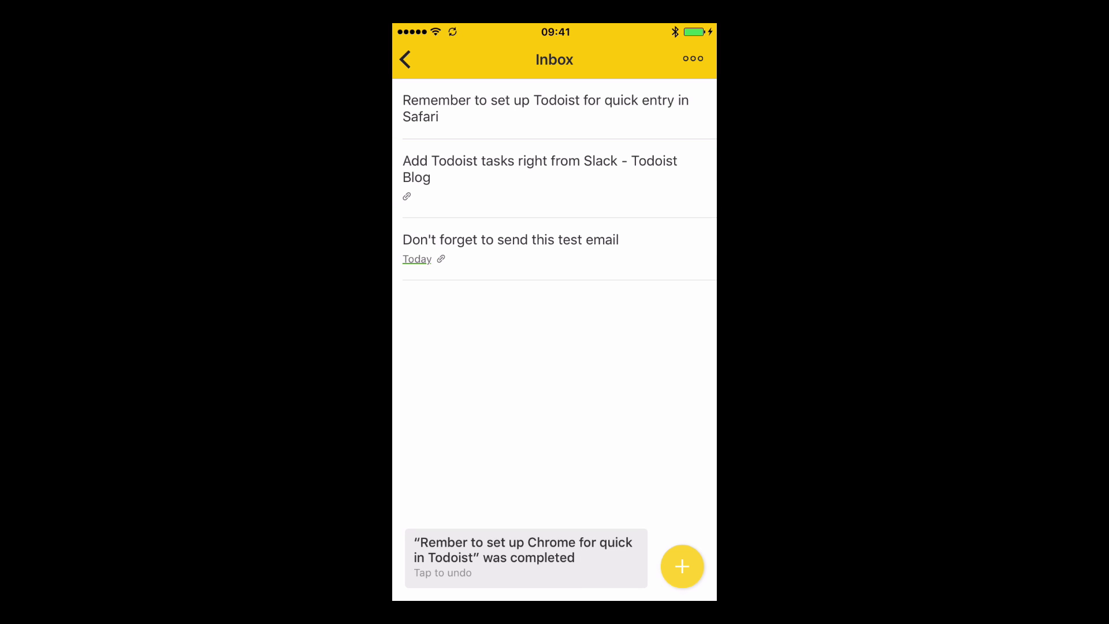
{"action": "left_click_drag", "start_coordinate": [439, 110], "coordinate": [555, 110]}
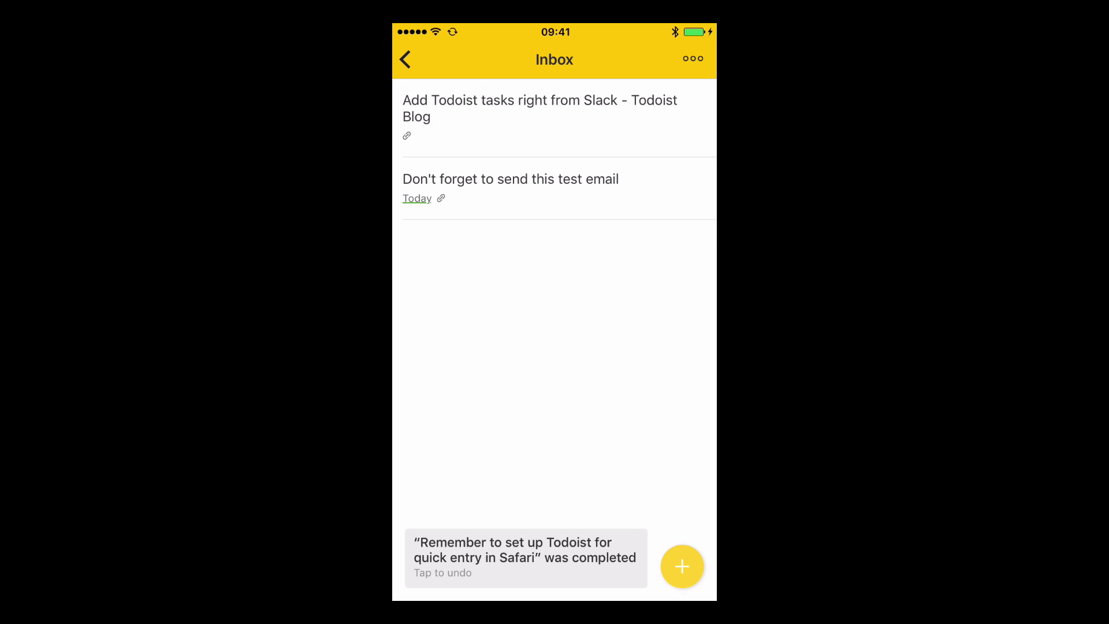
{"action": "left_click_drag", "start_coordinate": [439, 110], "coordinate": [555, 110]}
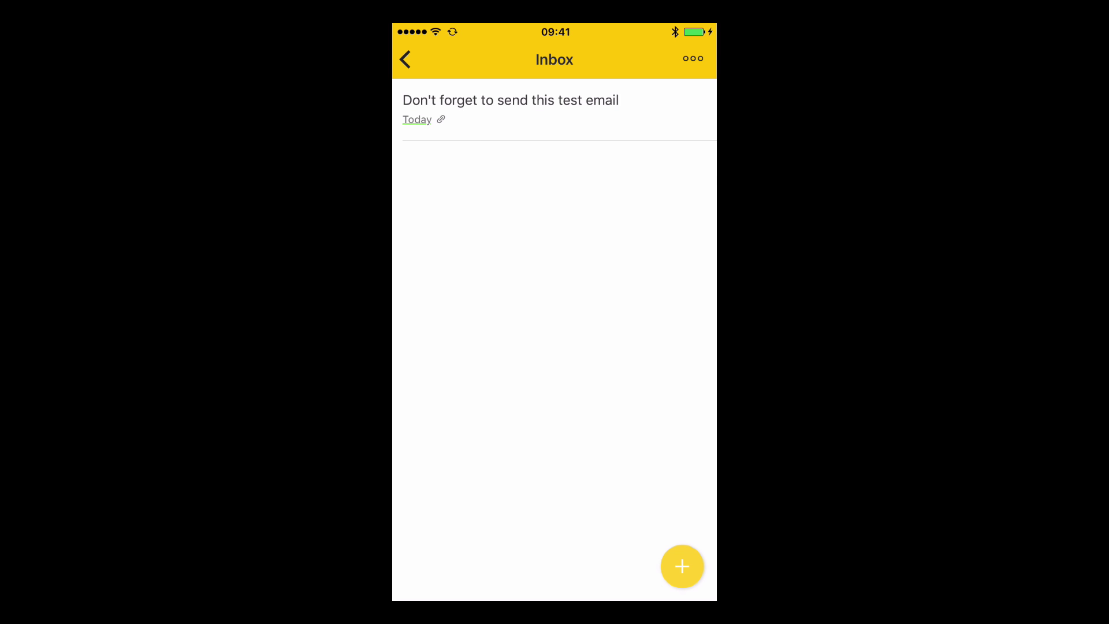
Open the email task's linked message in Safari, then return to the iPhone home screen.
{"action": "left_click", "coordinate": [511, 101]}
{"action": "left_click", "coordinate": [511, 101]}
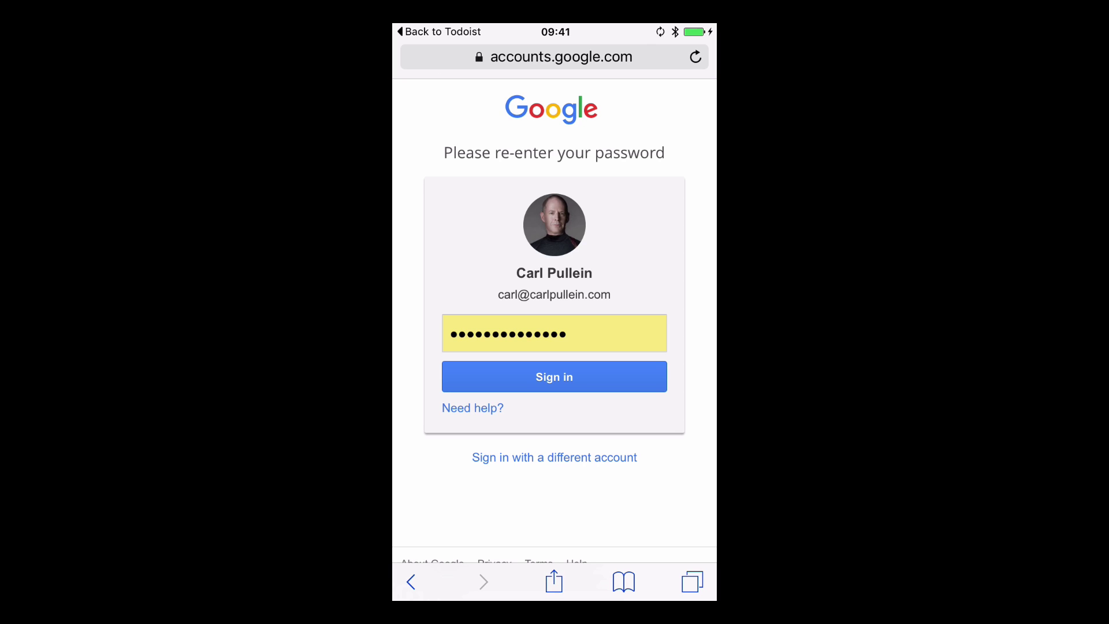
{"action": "key", "text": "super+shift+h"}
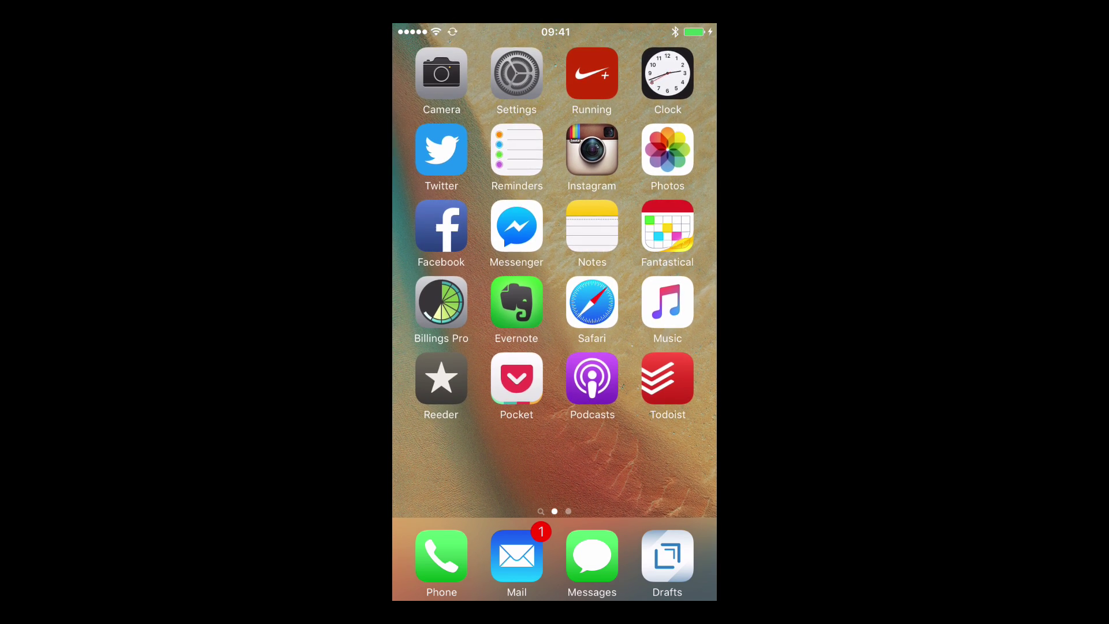
Add 'This a test task' to the iPhone Todoist Inbox using the English keyboard.
{"action": "left_click", "coordinate": [667, 378]}
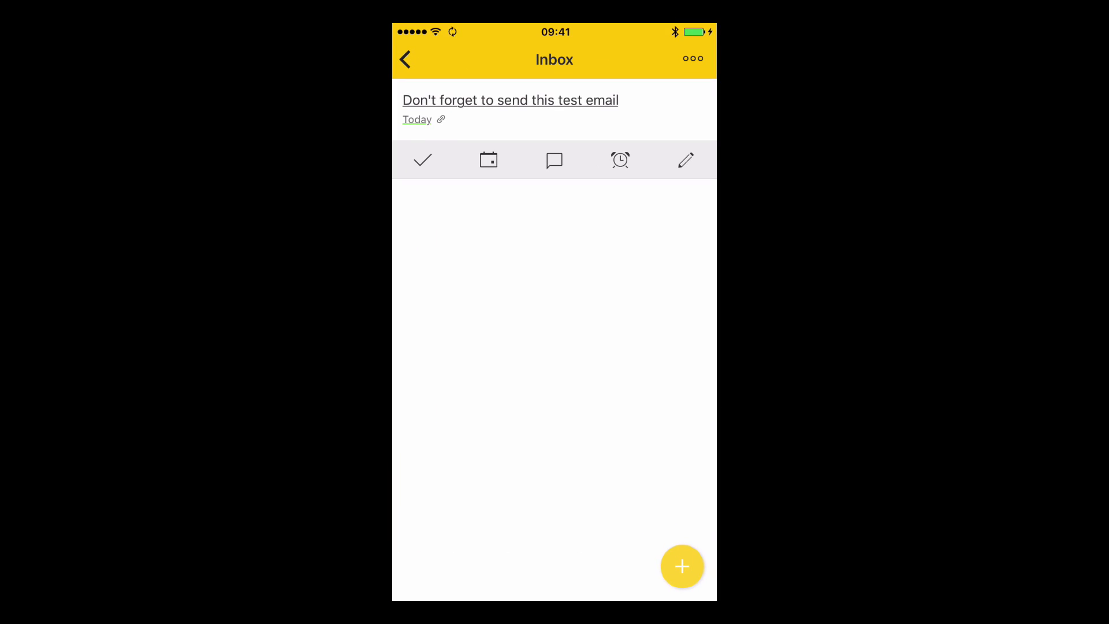
{"action": "left_click", "coordinate": [405, 59]}
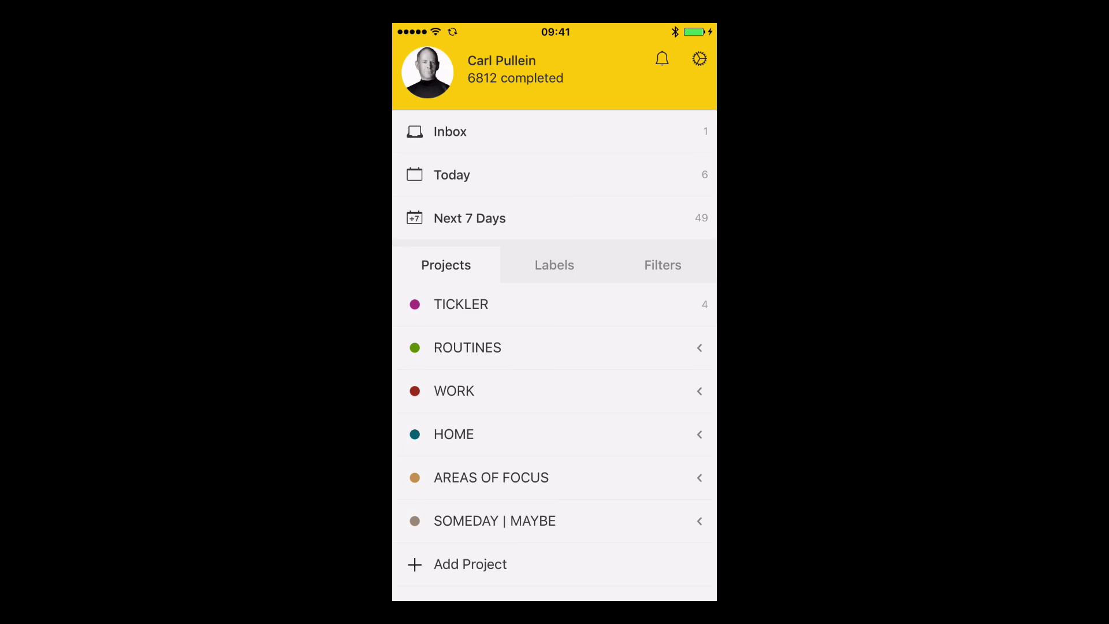
{"action": "left_click", "coordinate": [450, 132]}
{"action": "left_click", "coordinate": [683, 567]}
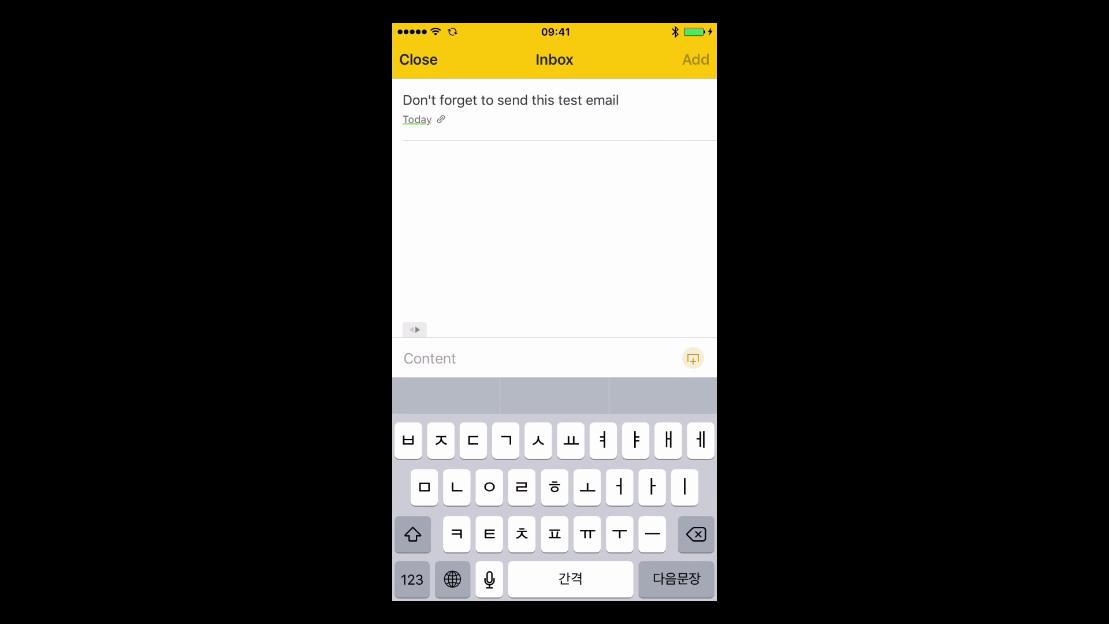
{"action": "left_click_drag", "start_coordinate": [452, 579], "coordinate": [505, 401]}
{"action": "type", "text": "This a t"}
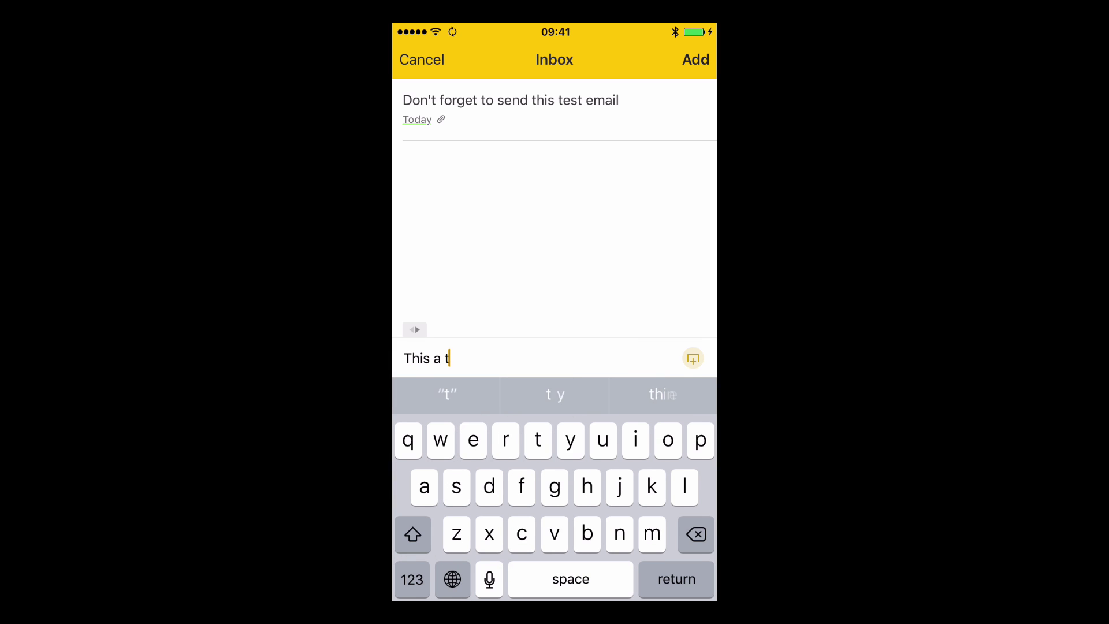
{"action": "type", "text": "est "}
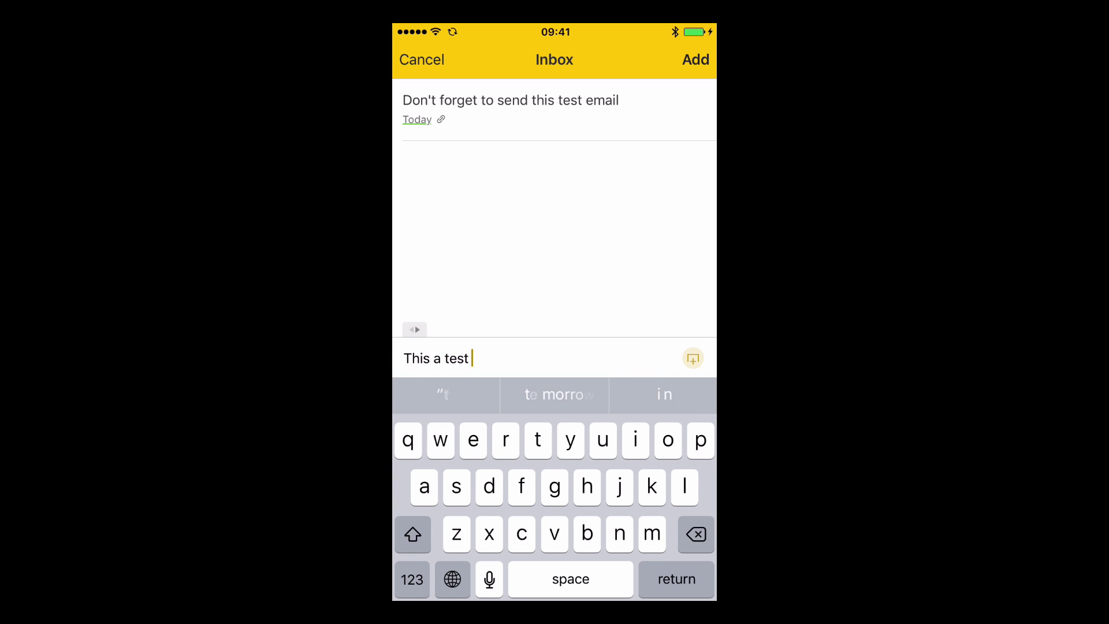
{"action": "type", "text": "task"}
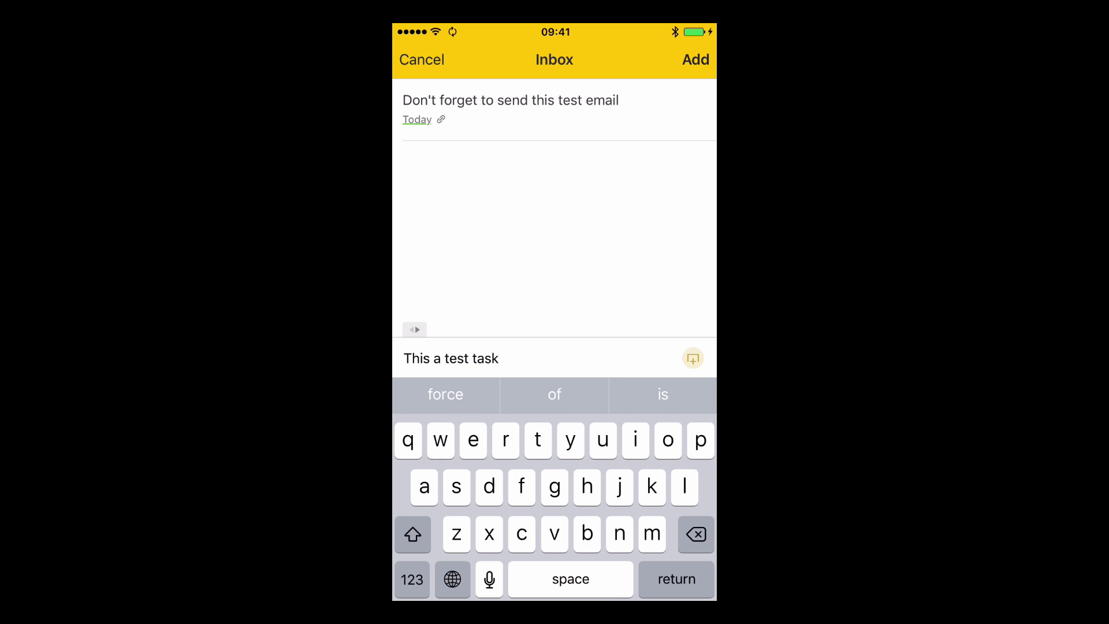
Save the pending task, then draft 'This is another test task' and discard it unsaved.
{"action": "key", "text": "Return"}
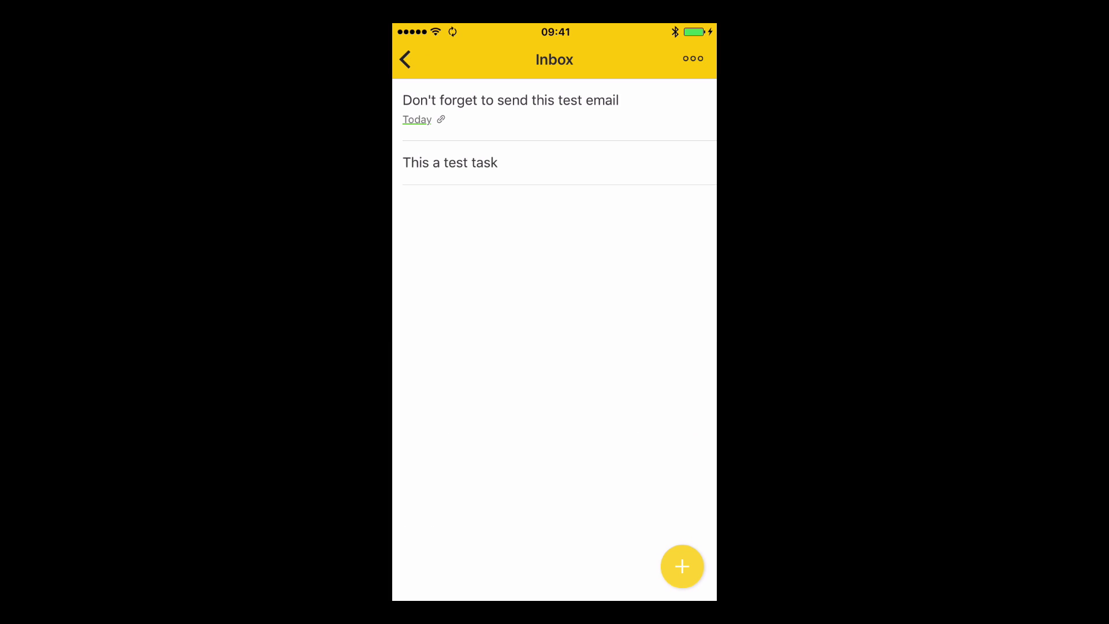
{"action": "left_click", "coordinate": [683, 567]}
{"action": "type", "text": "Th"}
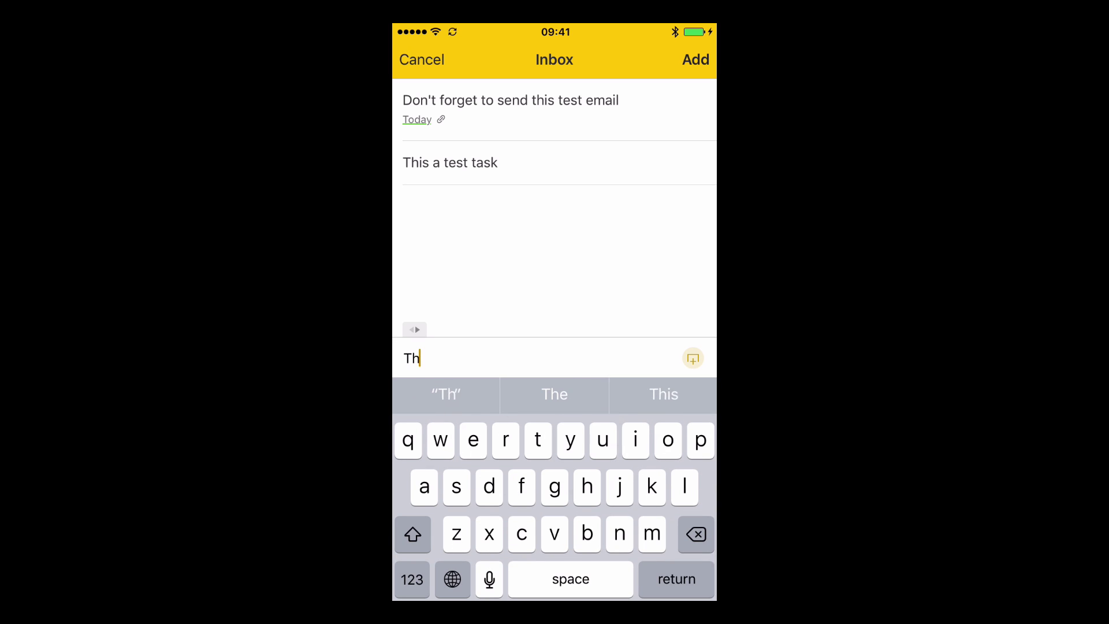
{"action": "type", "text": "is is another test "}
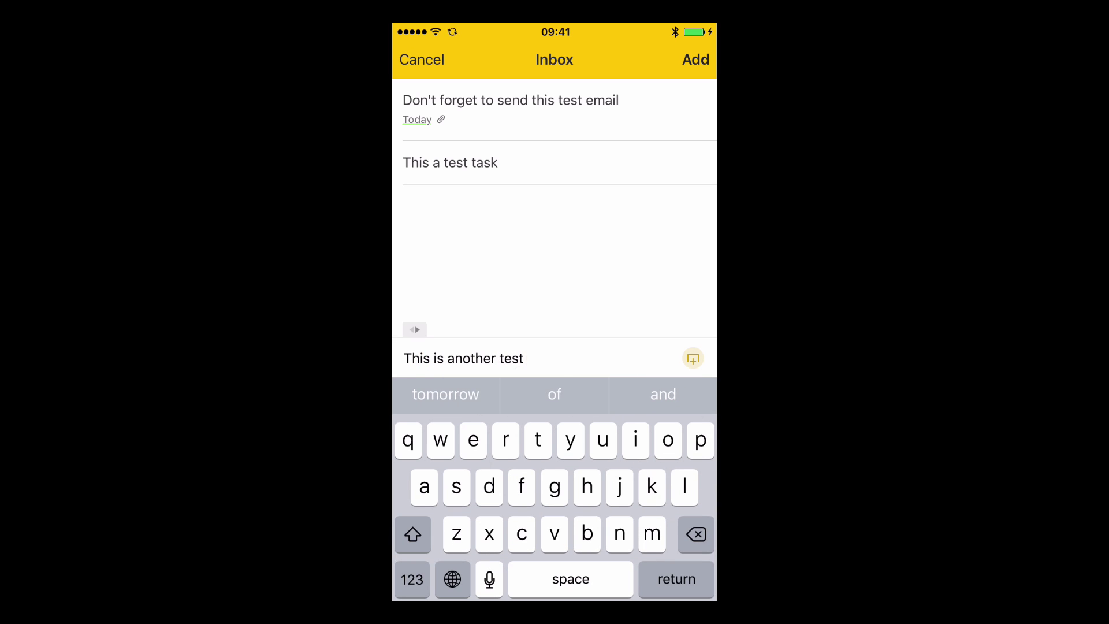
{"action": "type", "text": "task"}
{"action": "left_click", "coordinate": [693, 359]}
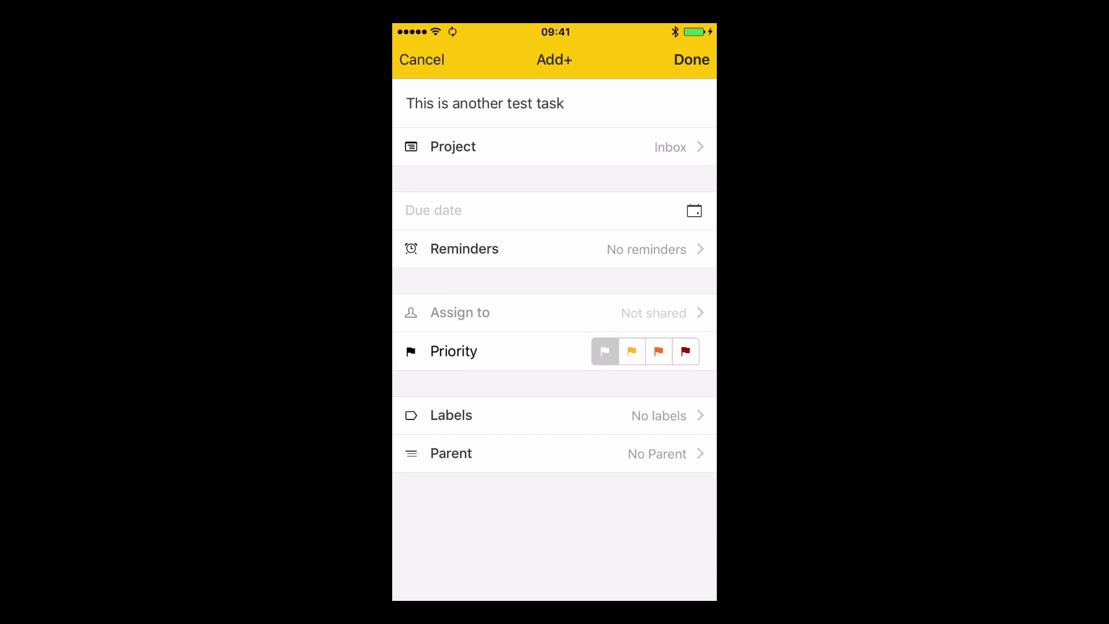
{"action": "left_click", "coordinate": [421, 59]}
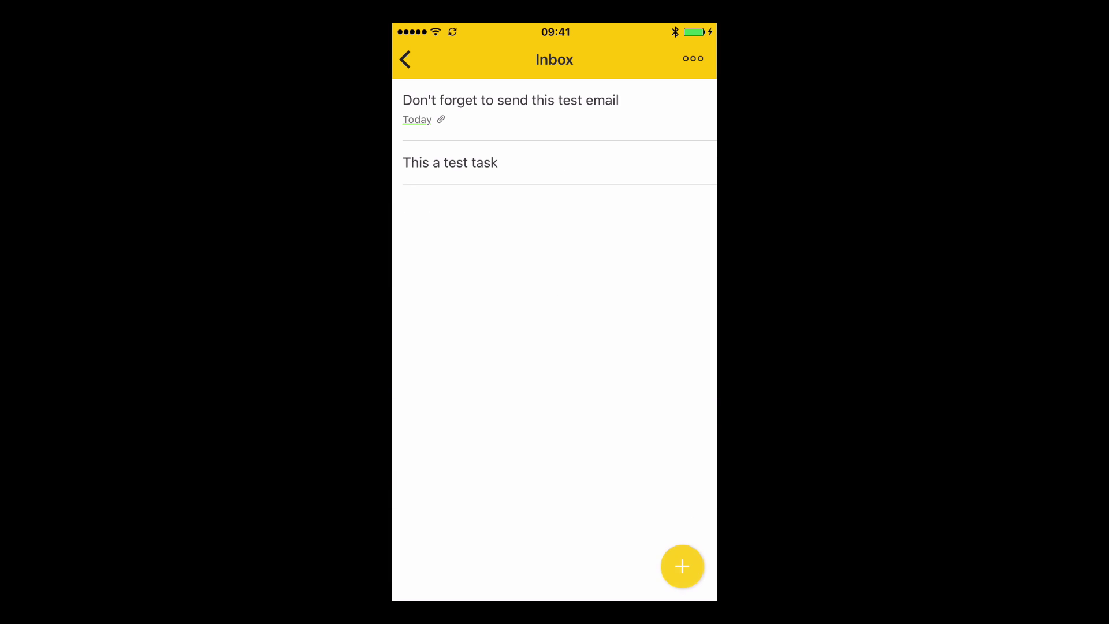
Add 'This another test #' to the Inbox with the iphone label, due Tuesday.
{"action": "left_click", "coordinate": [683, 567]}
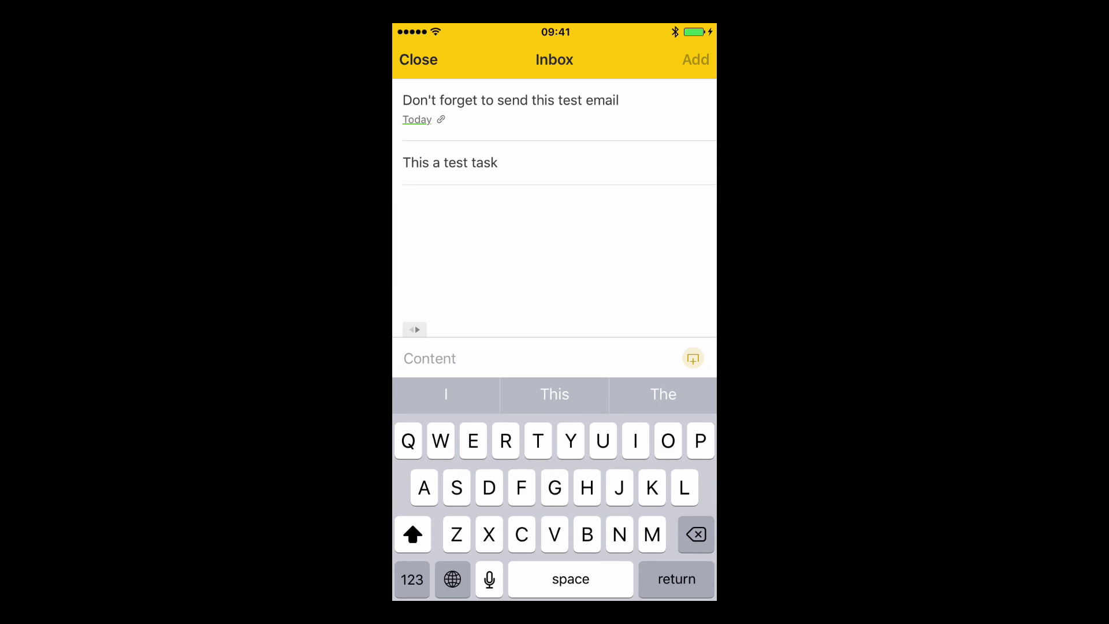
{"action": "type", "text": "This an"}
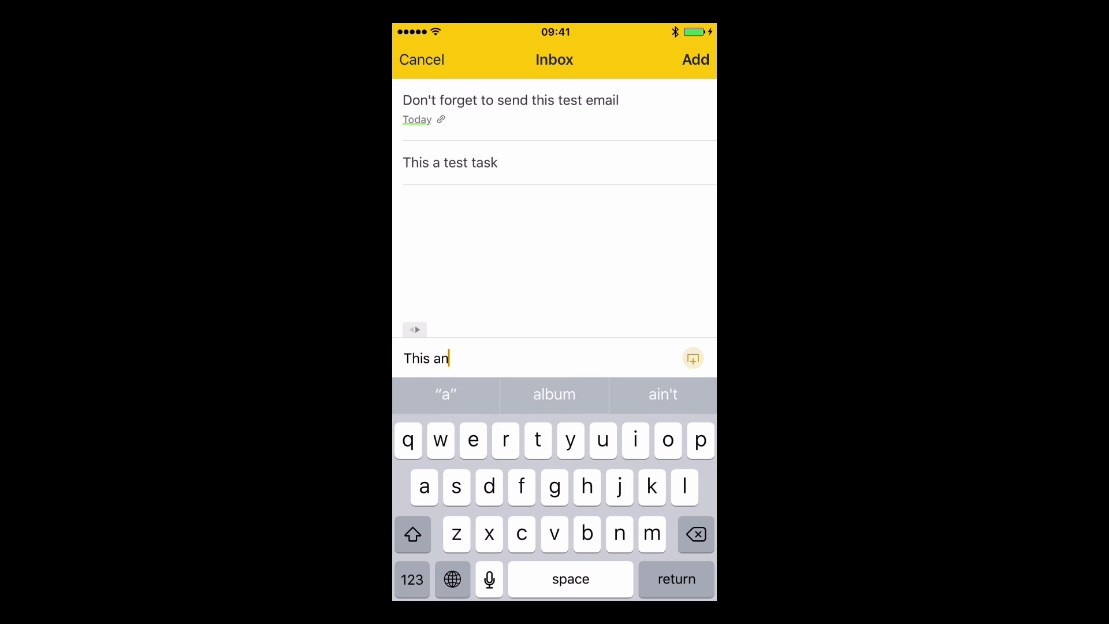
{"action": "type", "text": "other test "}
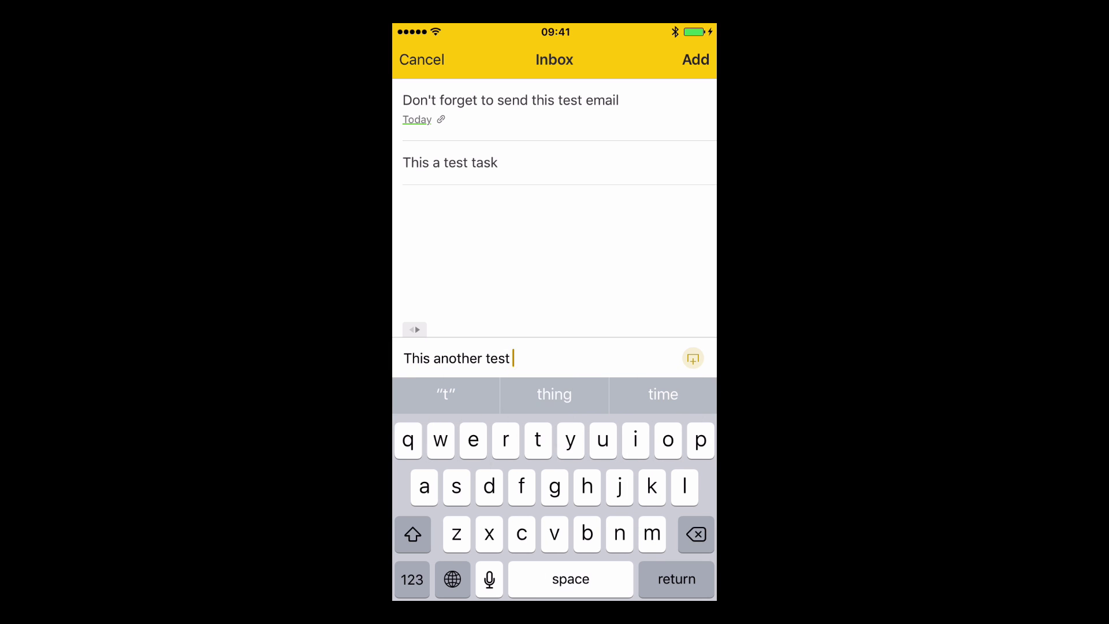
{"action": "type", "text": "@ip"}
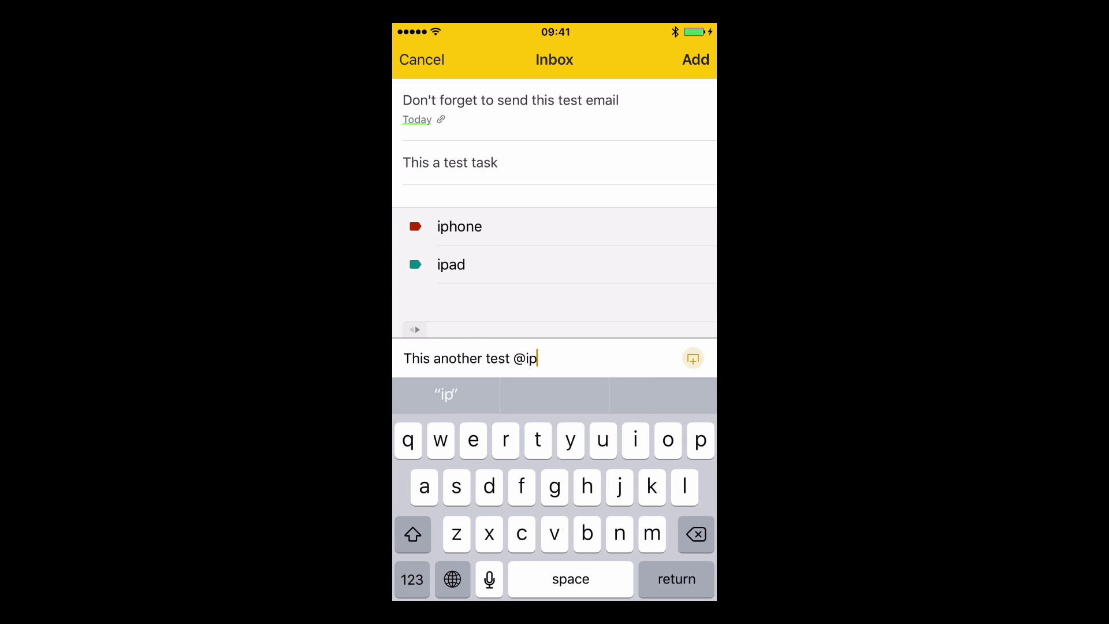
{"action": "left_click", "coordinate": [458, 226]}
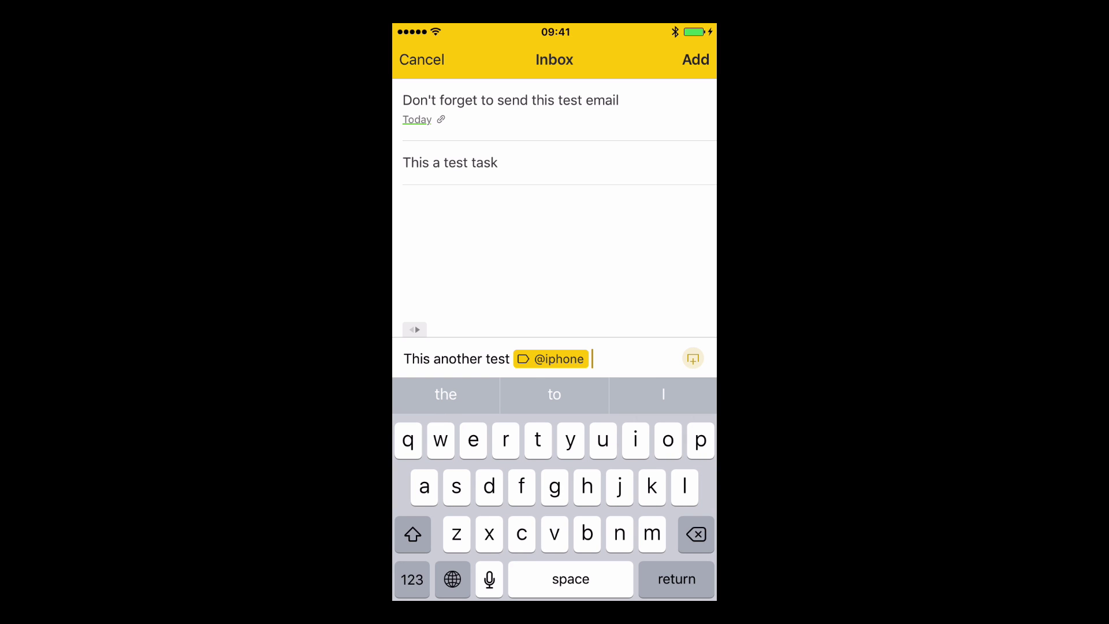
{"action": "type", "text": "tue"}
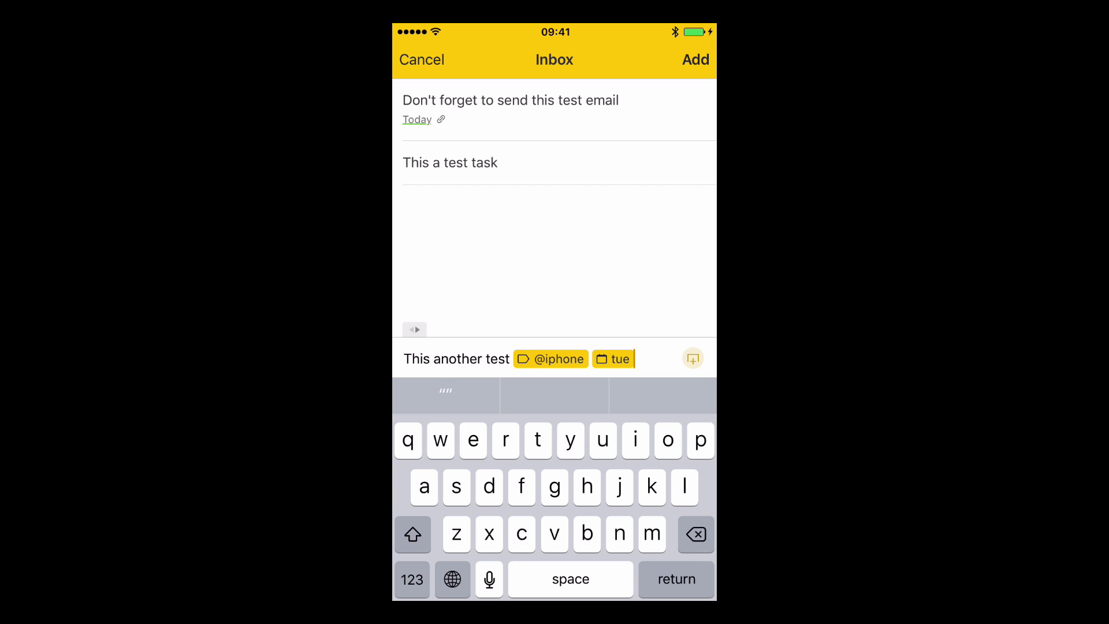
{"action": "left_click", "coordinate": [412, 579]}
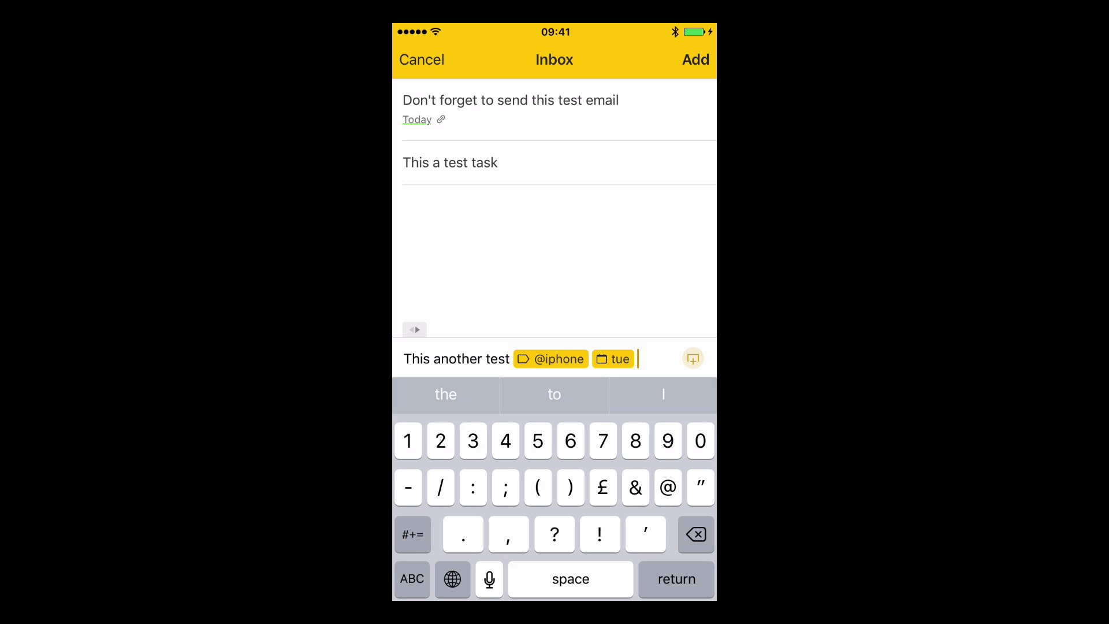
{"action": "left_click", "coordinate": [412, 535]}
{"action": "type", "text": "#"}
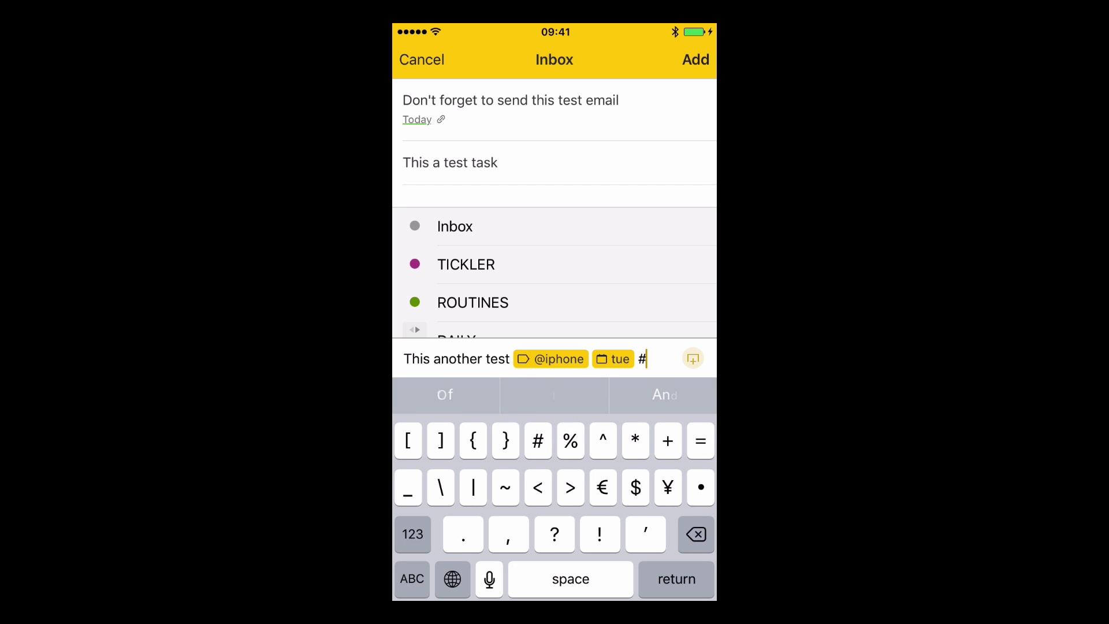
{"action": "scroll", "coordinate": [555, 271], "scroll_direction": "down", "scroll_amount": 8}
{"action": "scroll", "coordinate": [555, 272], "scroll_direction": "down", "scroll_amount": 3}
{"action": "scroll", "coordinate": [555, 272], "scroll_direction": "up", "scroll_amount": 10}
{"action": "left_click", "coordinate": [696, 59]}
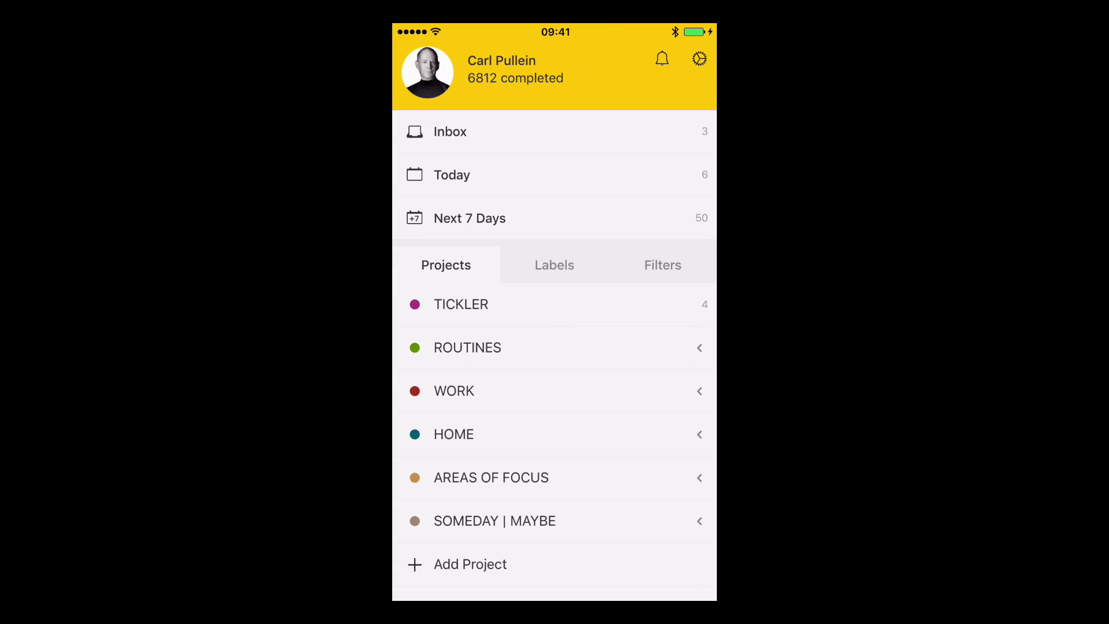
Write 'This is a draft test' in Drafts and send it to Todoist as a task.
{"action": "key", "text": "Home"}
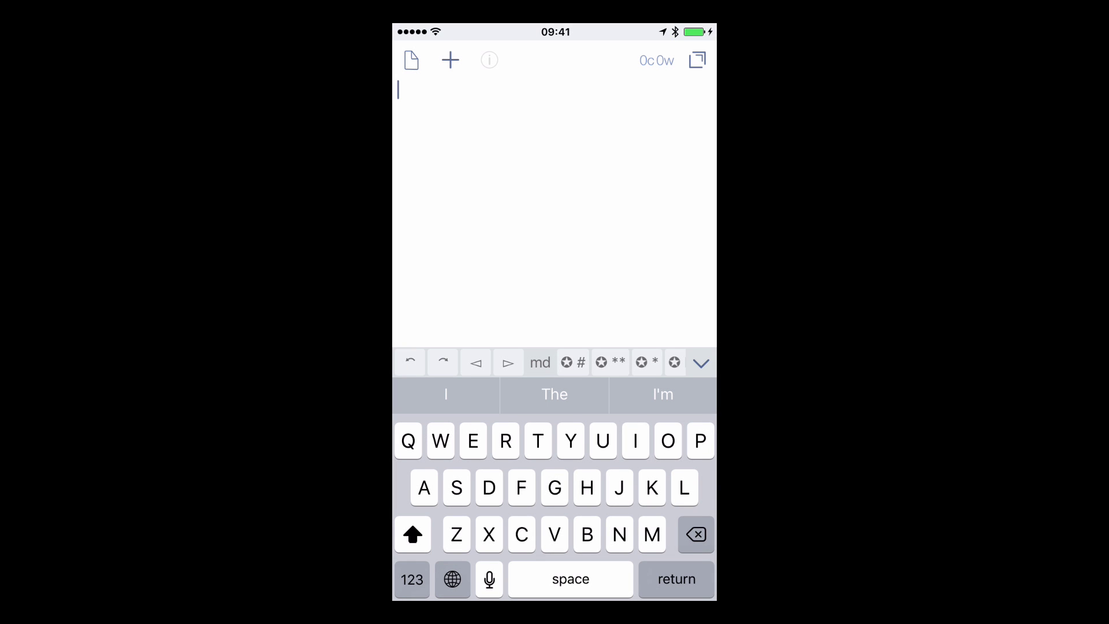
{"action": "type", "text": "This "}
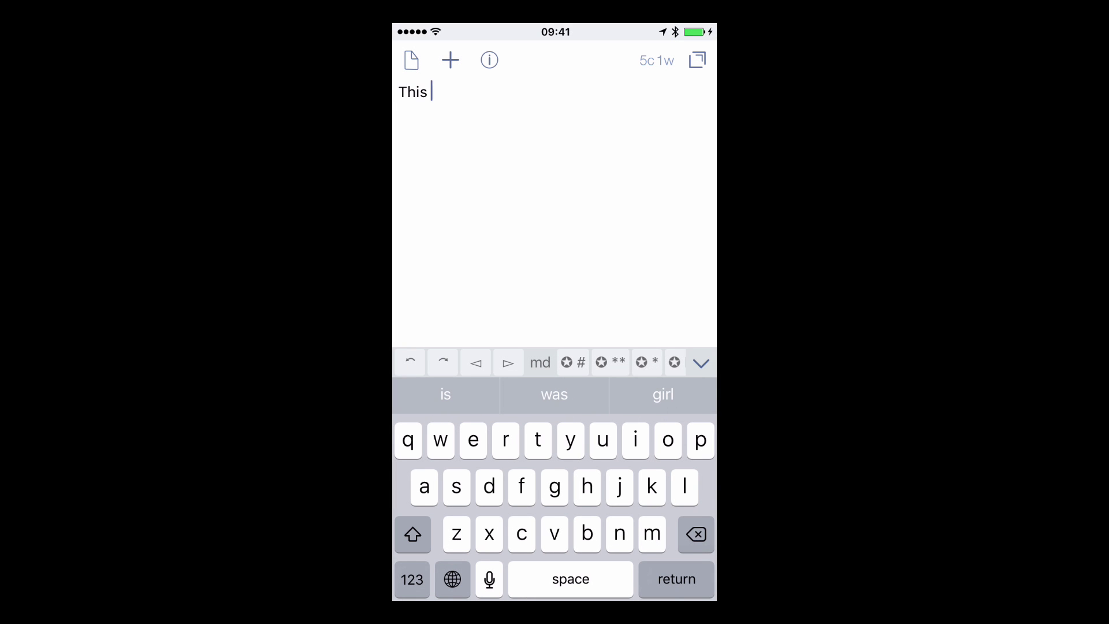
{"action": "type", "text": "is a draft "}
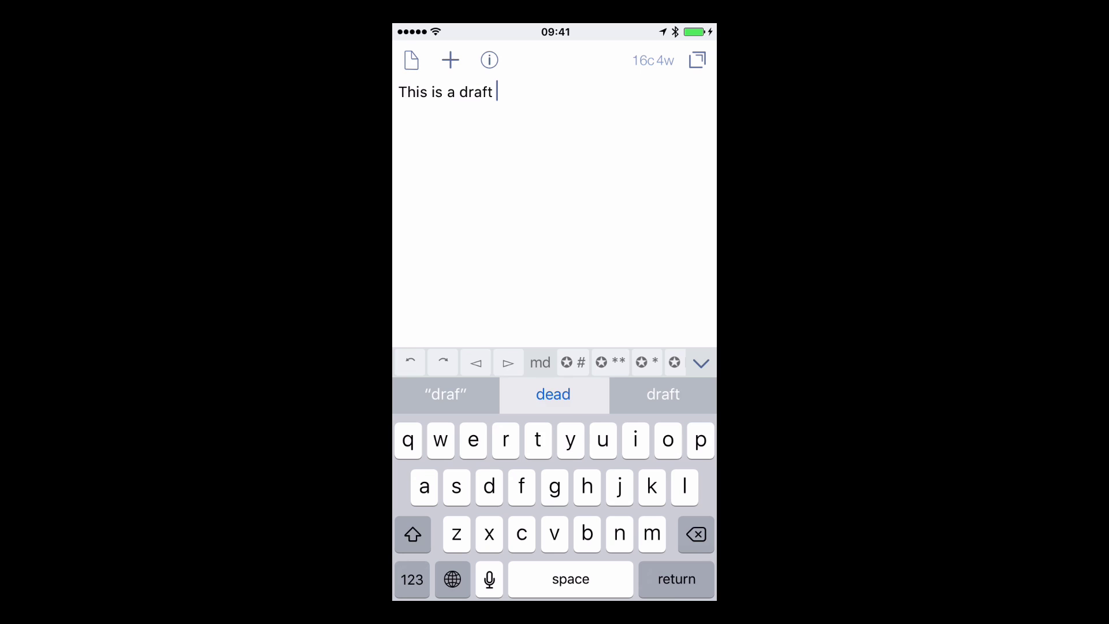
{"action": "type", "text": "me"}
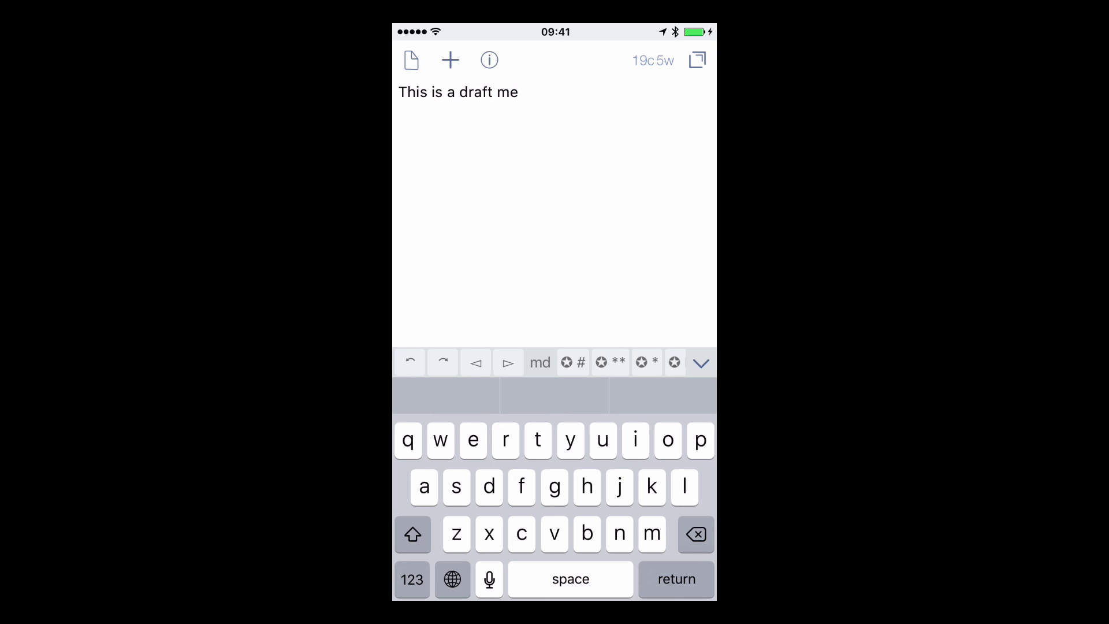
{"action": "key", "text": "BackSpace"}
{"action": "key", "text": "BackSpace"}
{"action": "key", "text": "BackSpace"}
{"action": "type", "text": "test"}
{"action": "left_click", "coordinate": [701, 362]}
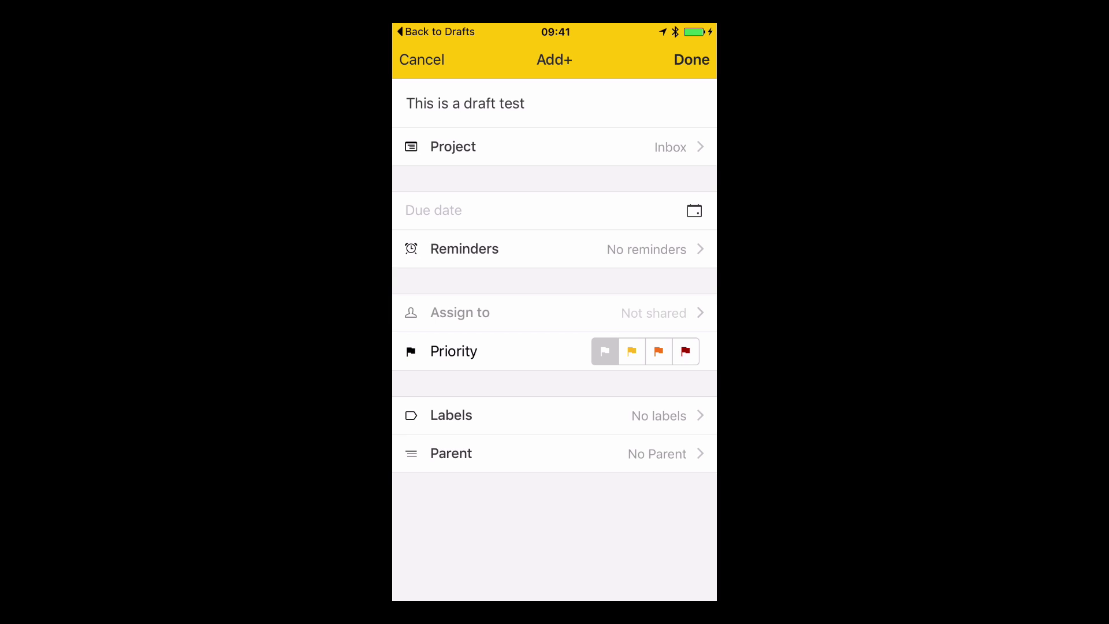
{"action": "left_click", "coordinate": [692, 59]}
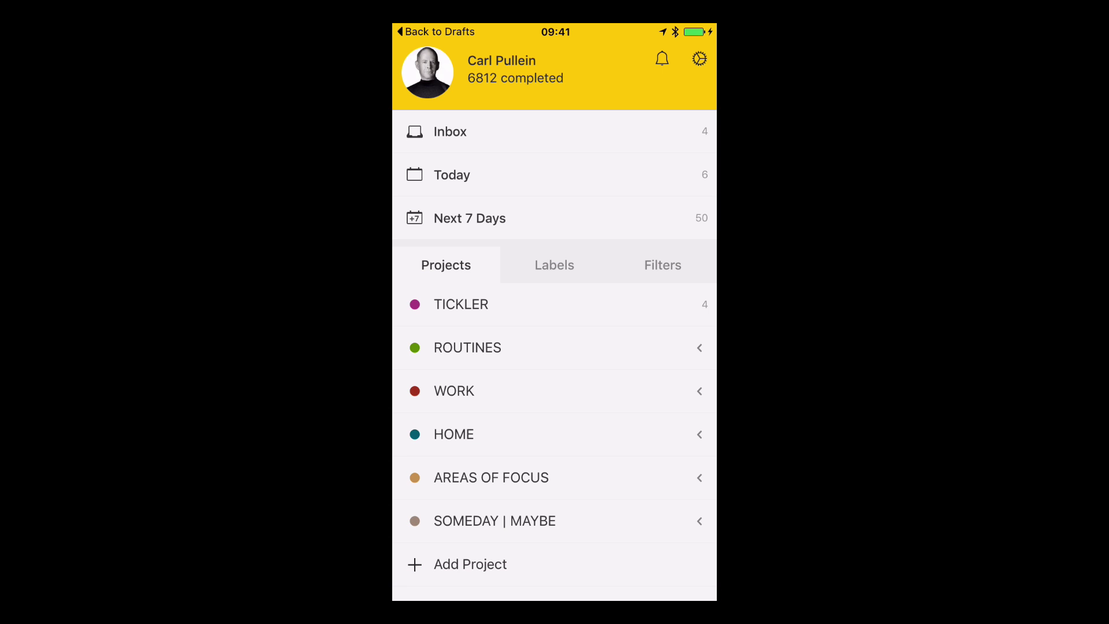
Open the Notification Center's Today widgets view to reach DO Note.
{"action": "key", "text": "super"}
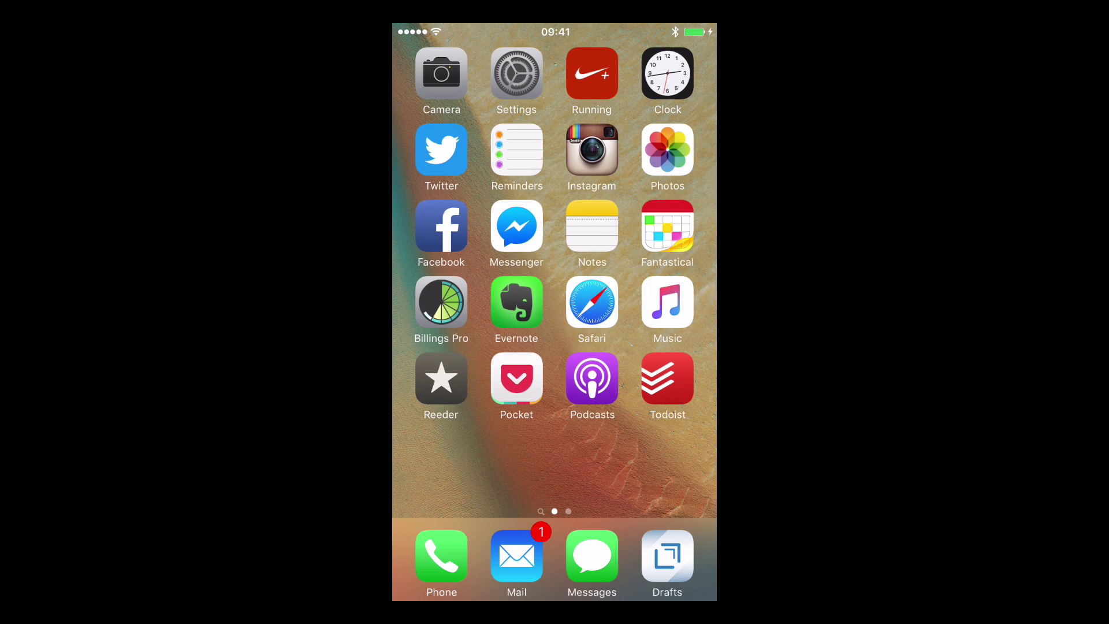
{"action": "left_click_drag", "start_coordinate": [555, 24], "coordinate": [555, 520]}
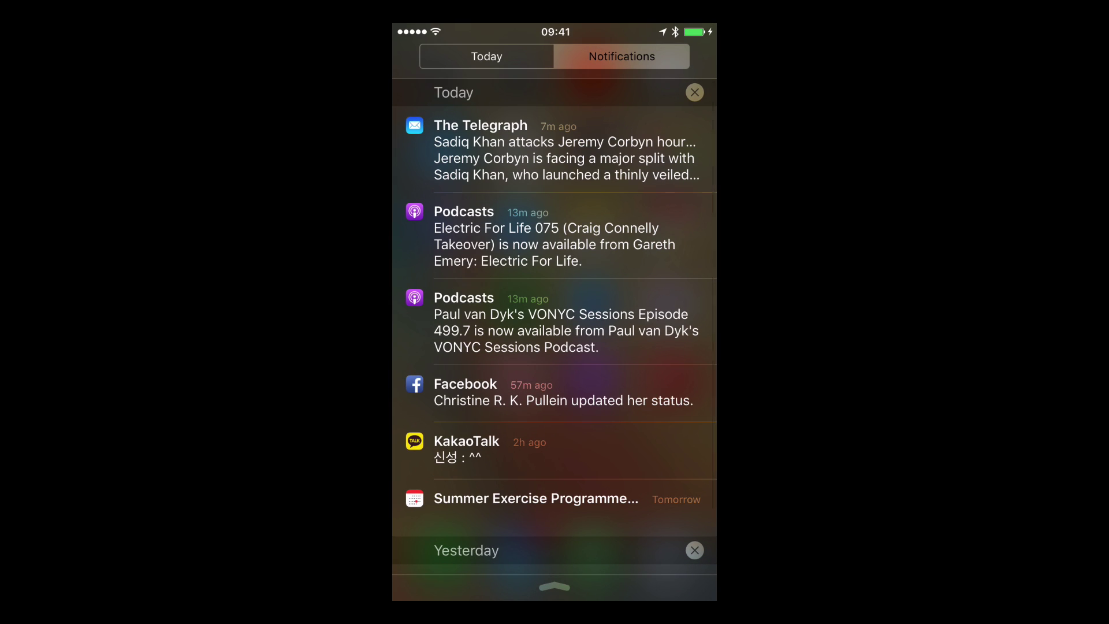
{"action": "left_click", "coordinate": [487, 56]}
{"action": "scroll", "coordinate": [555, 327], "scroll_direction": "down", "scroll_amount": 6}
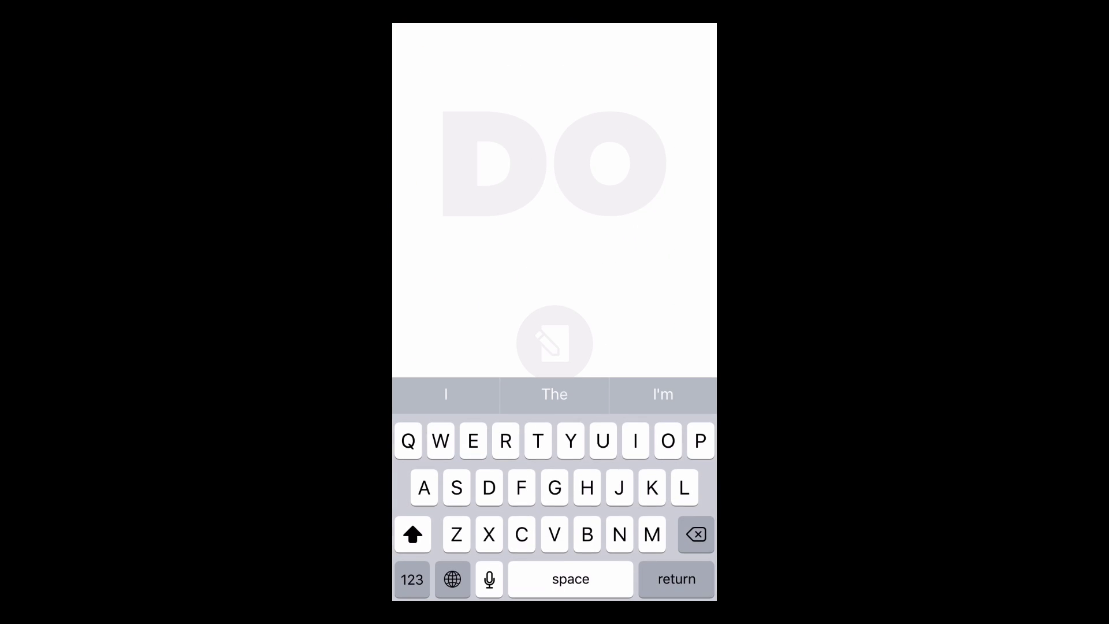
Send 'Test 1', 'Test 2' and 'Test 3' from DO Note to Todoist, then close it.
{"action": "type", "text": "Test 1"}
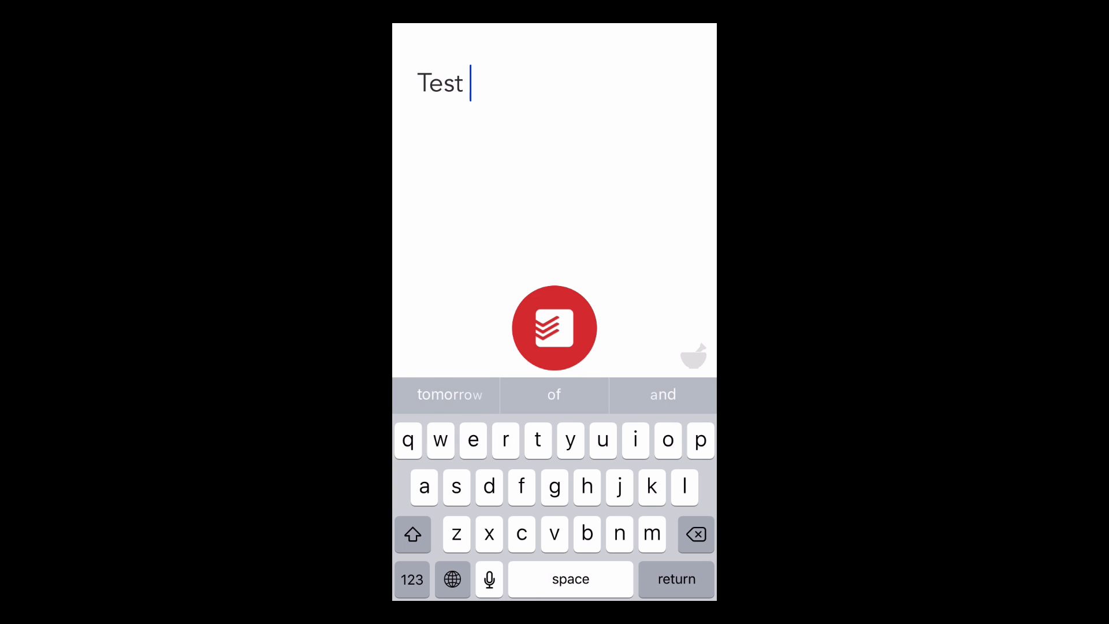
{"action": "left_click", "coordinate": [554, 328]}
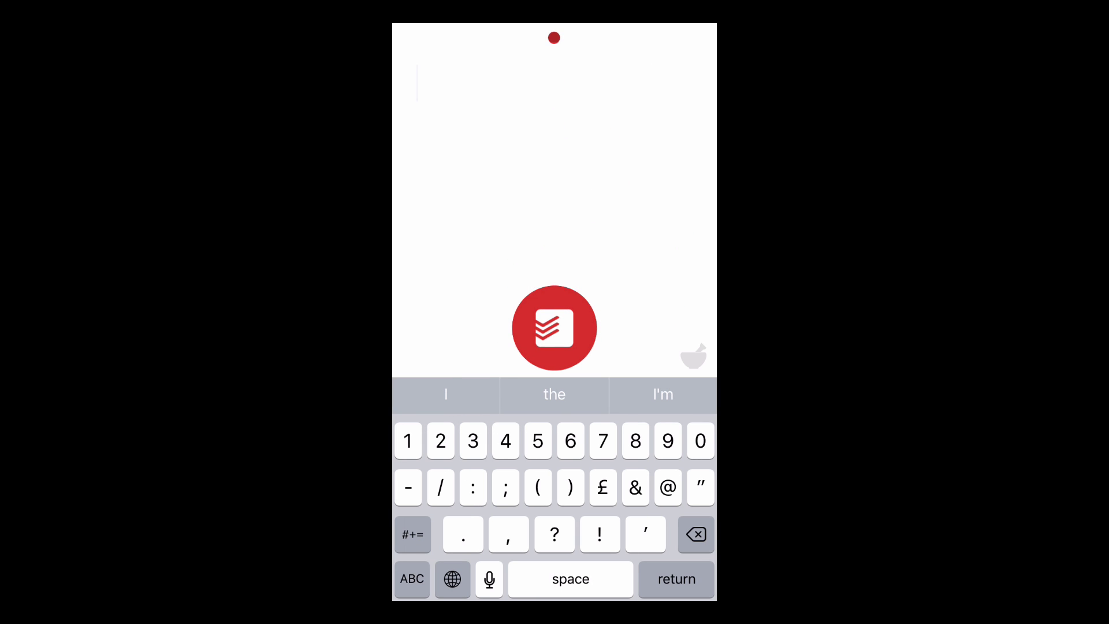
{"action": "type", "text": "Test 2"}
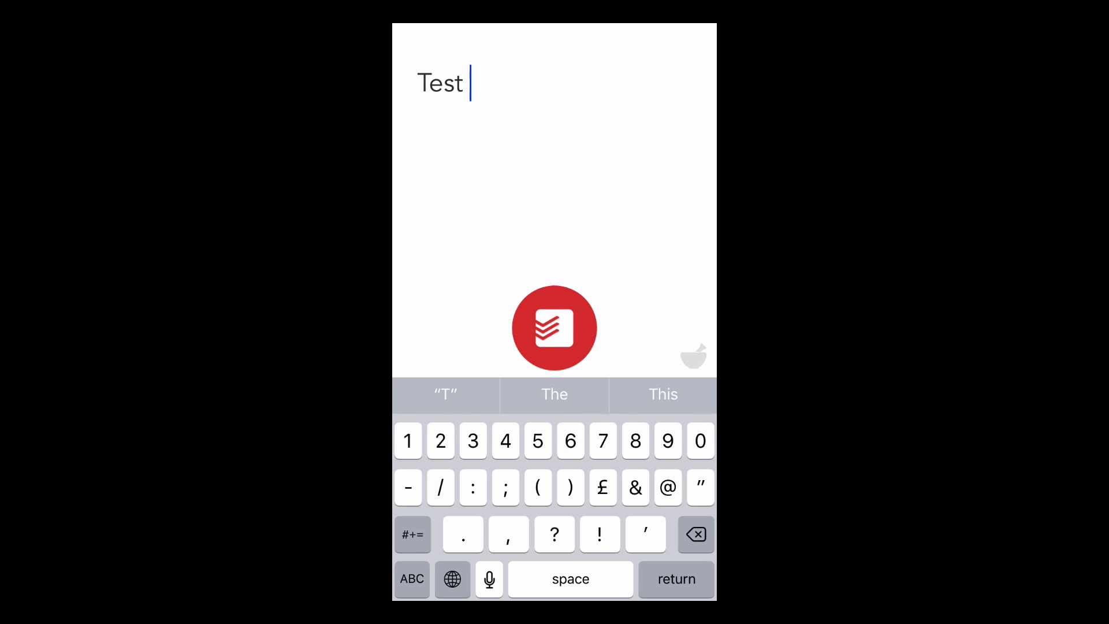
{"action": "left_click", "coordinate": [555, 328]}
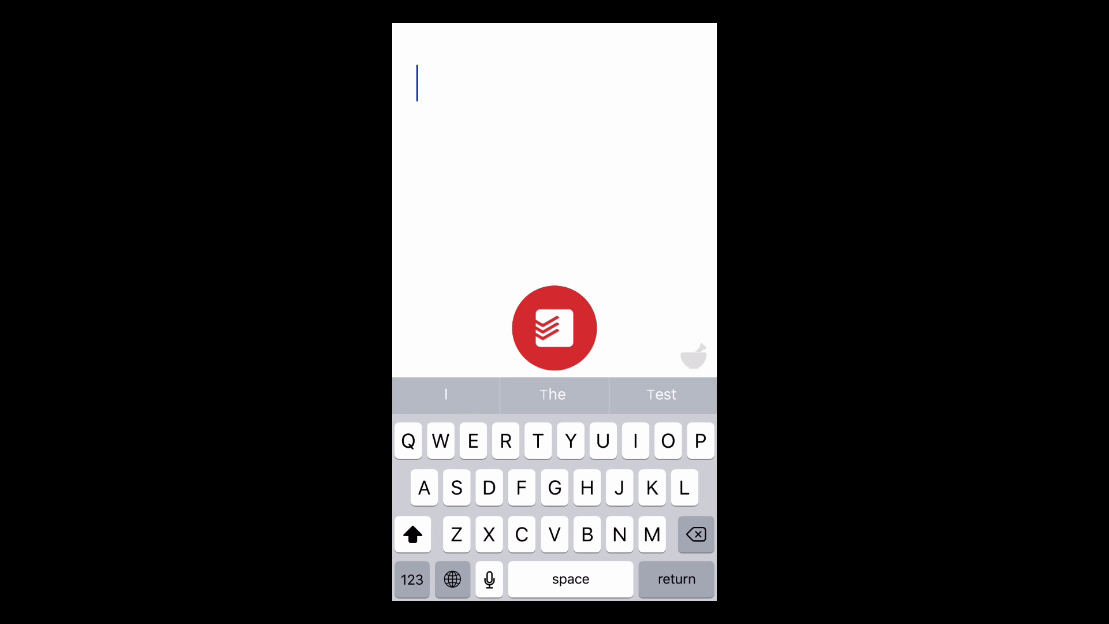
{"action": "type", "text": "Test 3"}
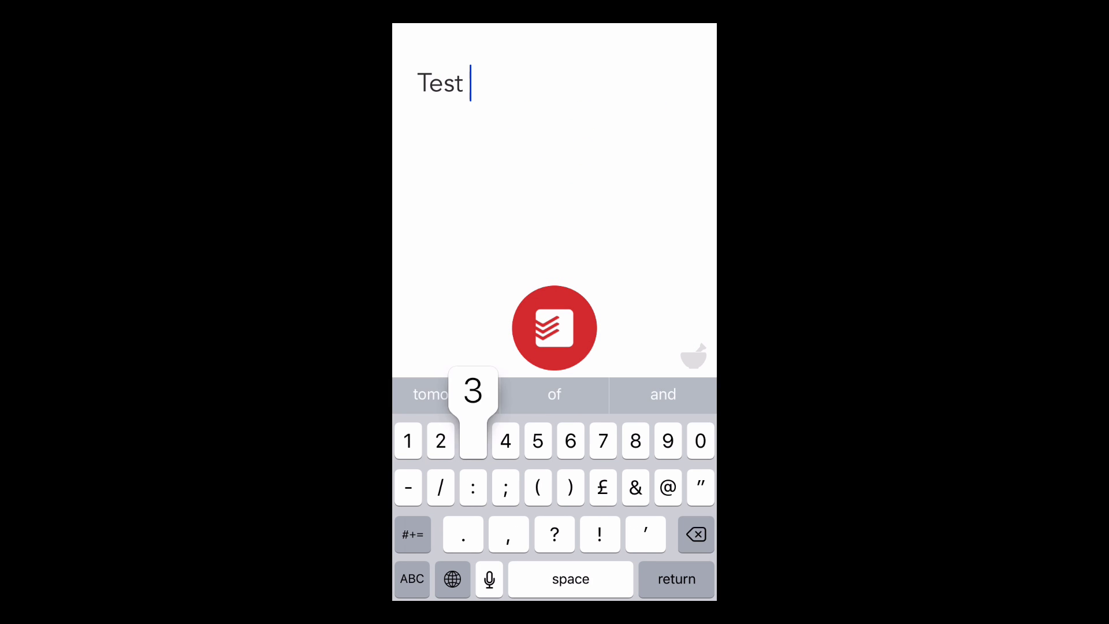
{"action": "left_click", "coordinate": [555, 328]}
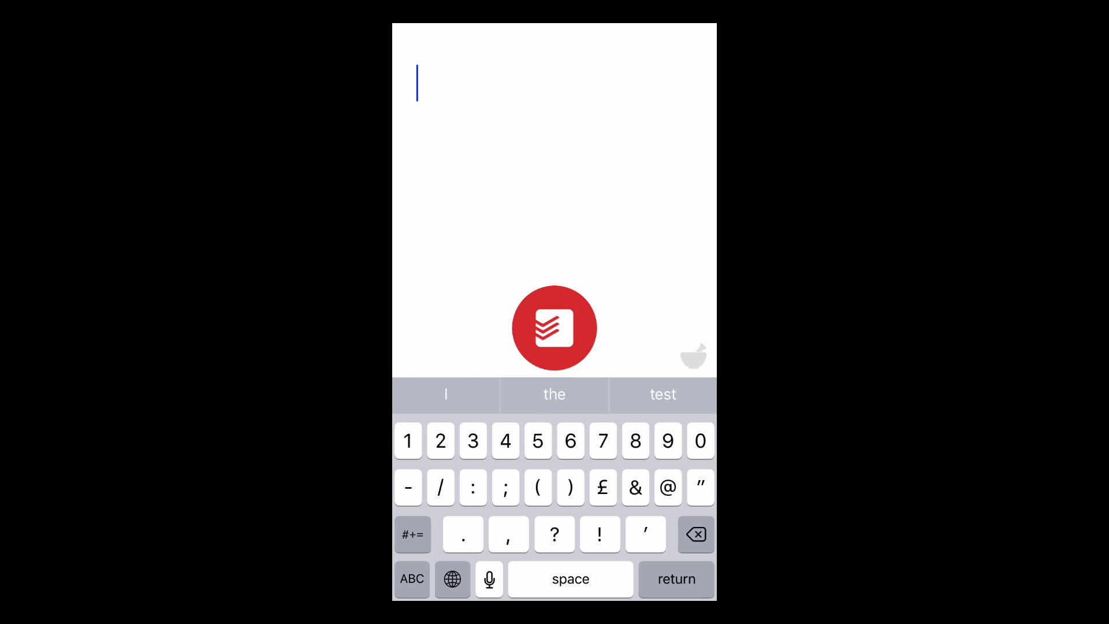
{"action": "key", "text": "super"}
{"action": "left_click", "coordinate": [669, 380]}
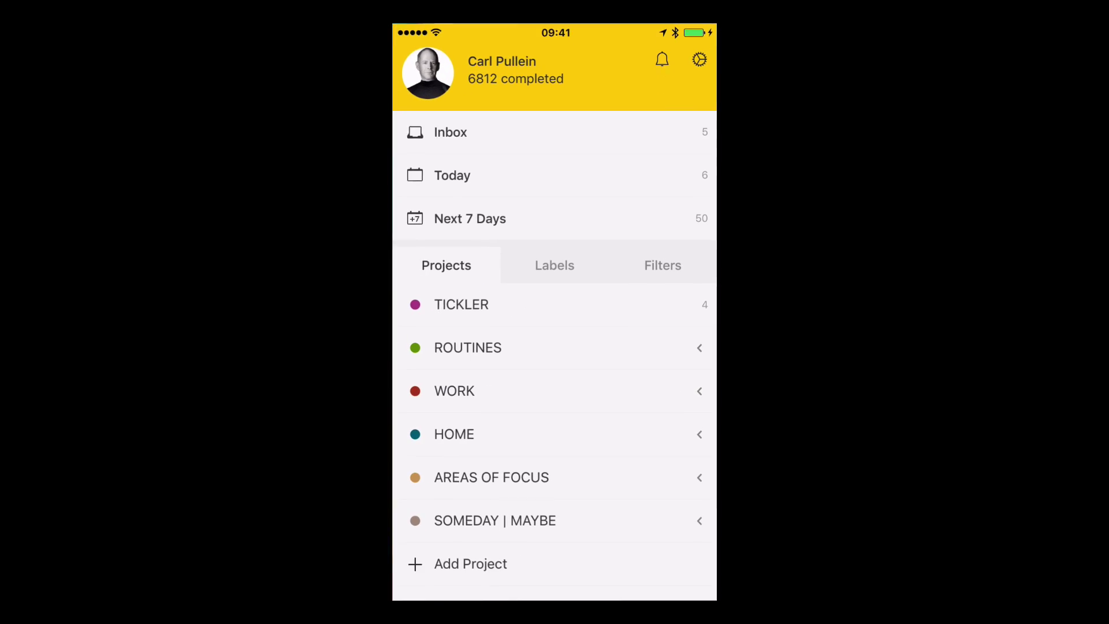
{"action": "left_click", "coordinate": [451, 129]}
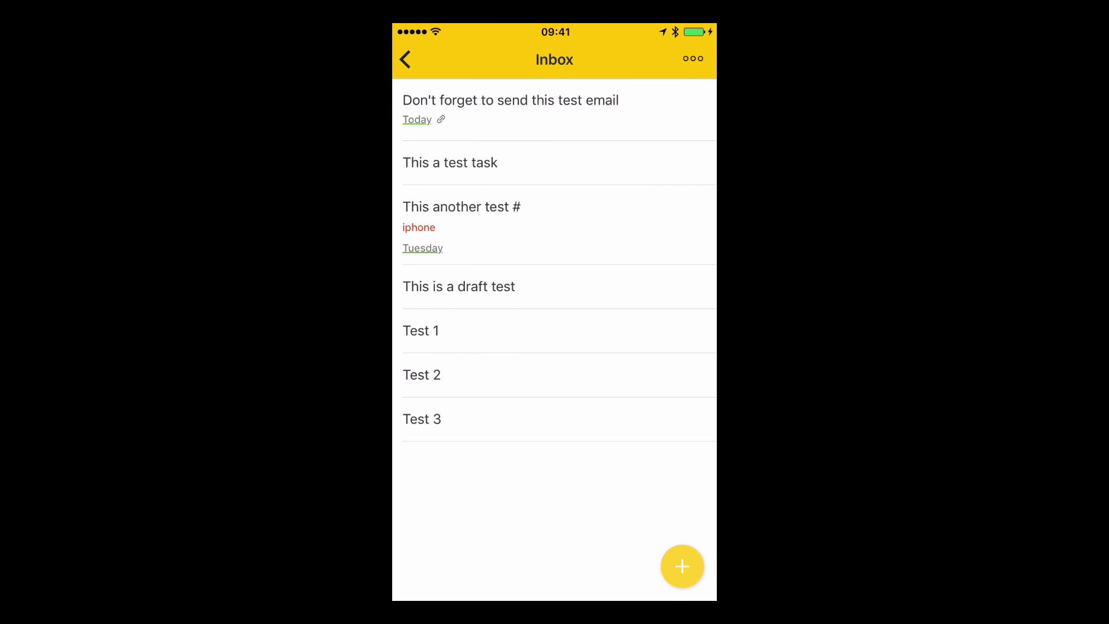
{"action": "key", "text": "super+shift+h"}
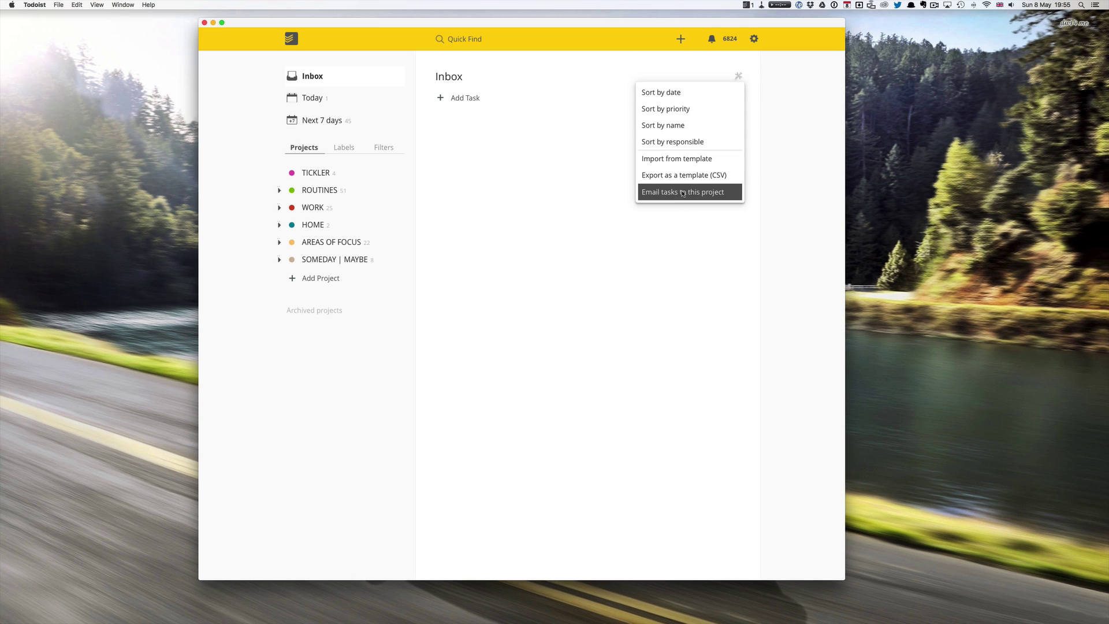
Check the Inbox's add-tasks-by-email address, then close those details.
{"action": "left_click", "coordinate": [683, 193]}
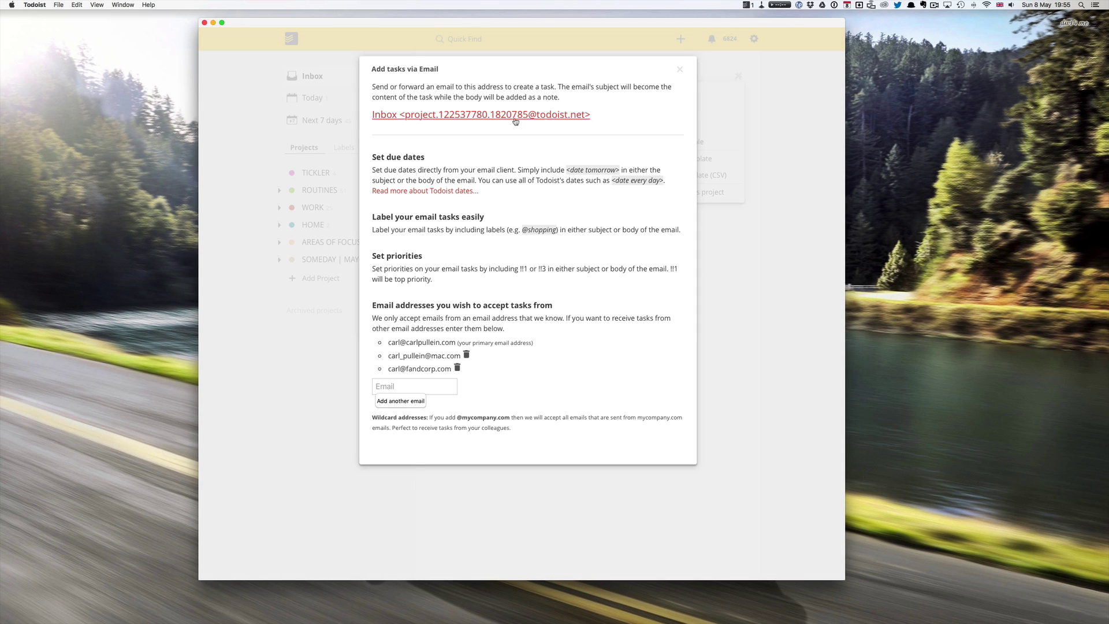
{"action": "left_click", "coordinate": [680, 71]}
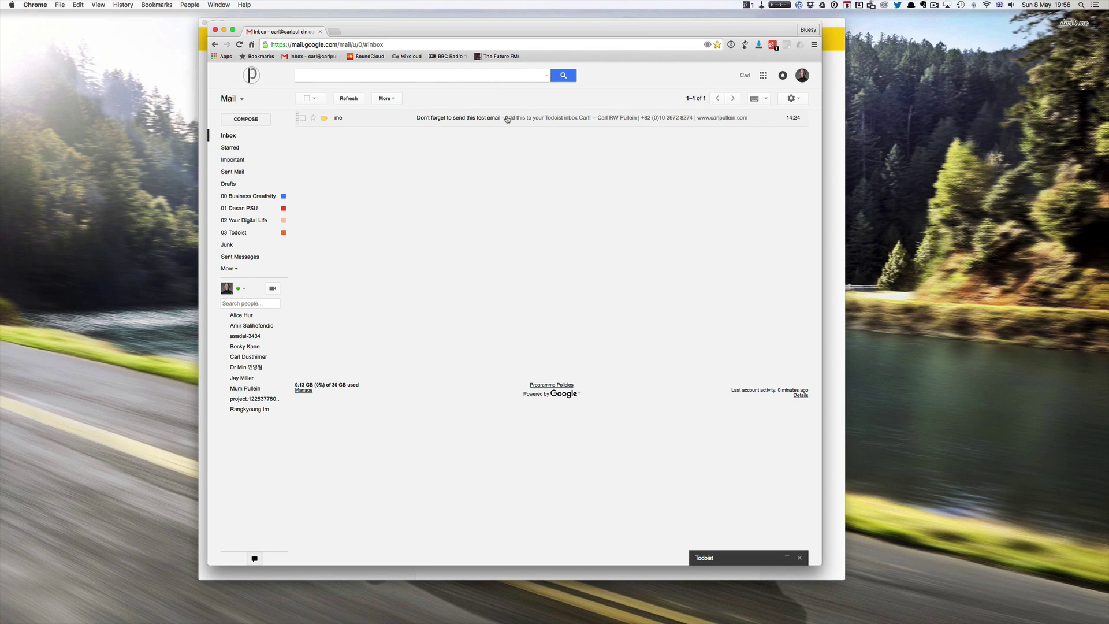
Forward the 'Don't forget to send this test email' message to the Todoist Inbox address.
{"action": "left_click", "coordinate": [496, 119]}
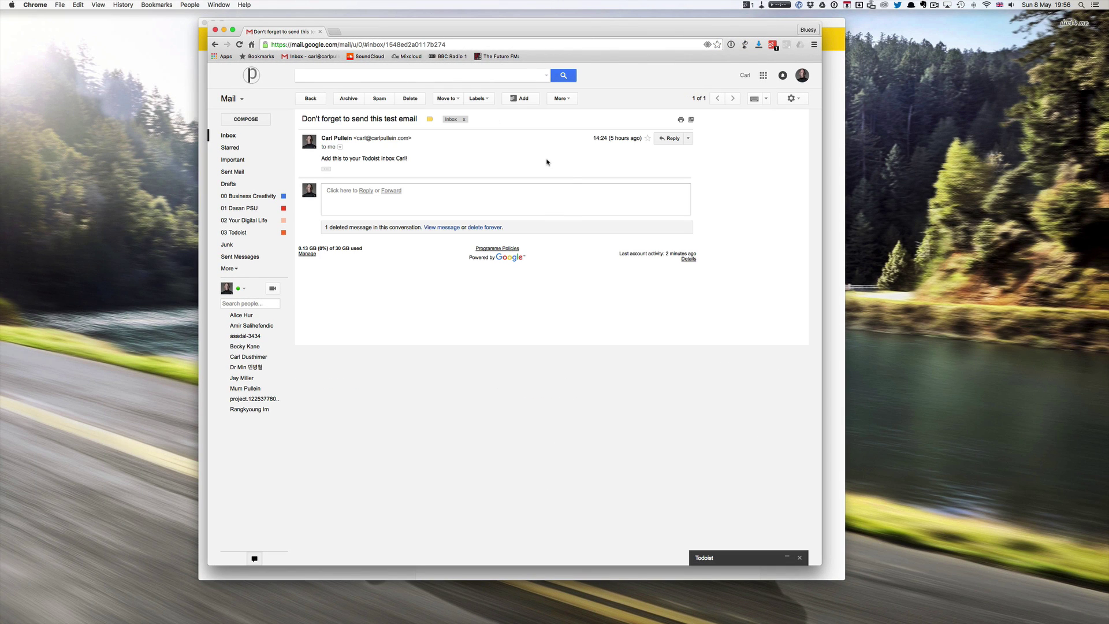
{"action": "left_click", "coordinate": [570, 99]}
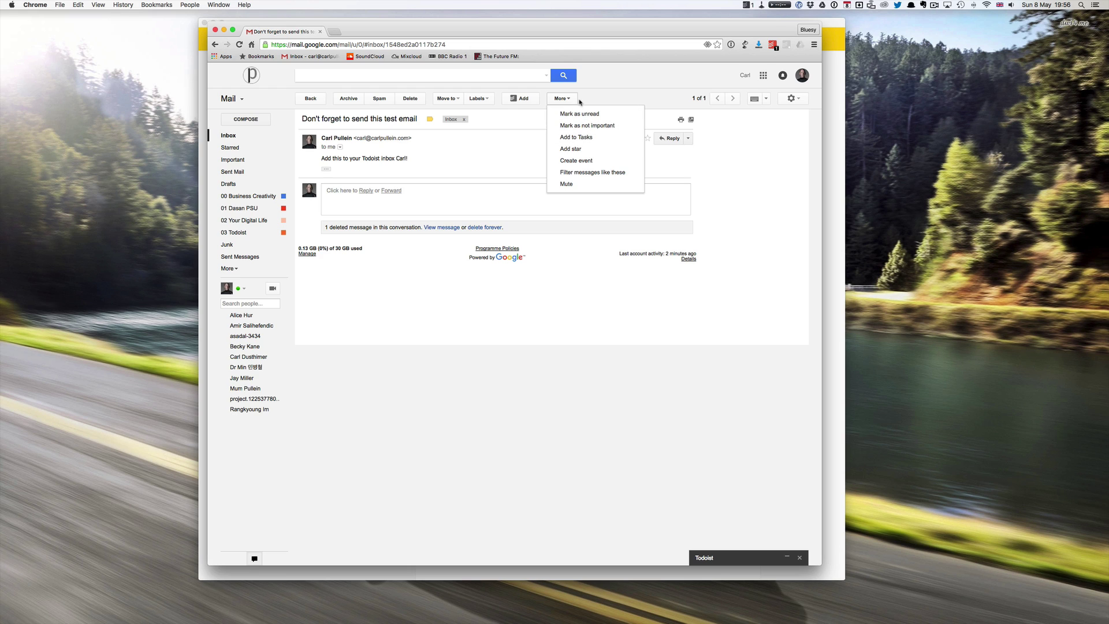
{"action": "left_click", "coordinate": [587, 100]}
{"action": "left_click", "coordinate": [688, 138]}
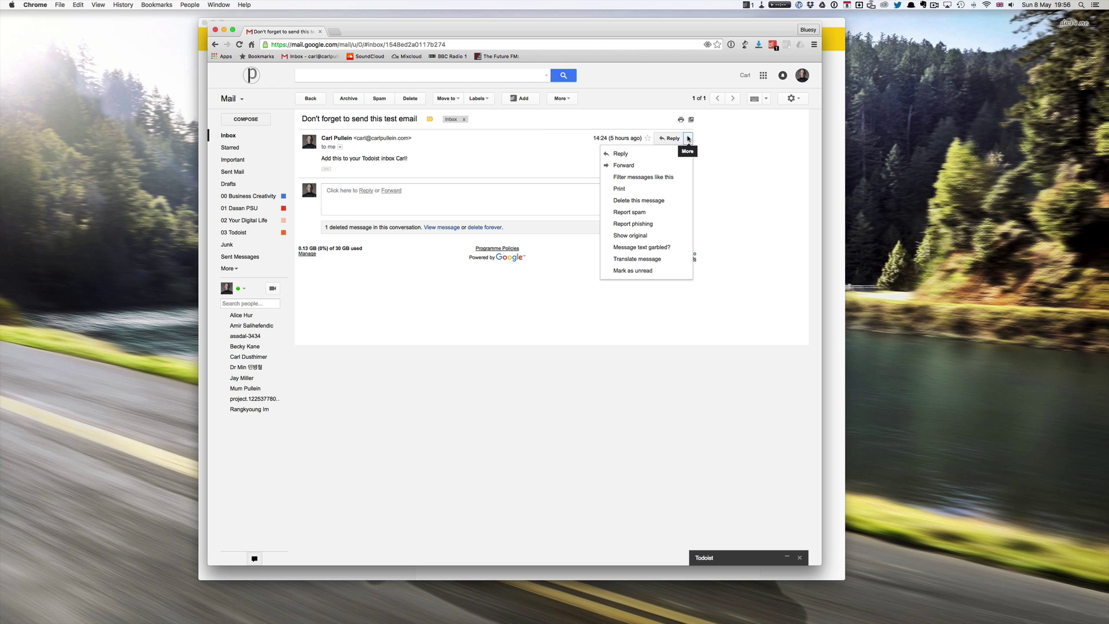
{"action": "left_click", "coordinate": [627, 165]}
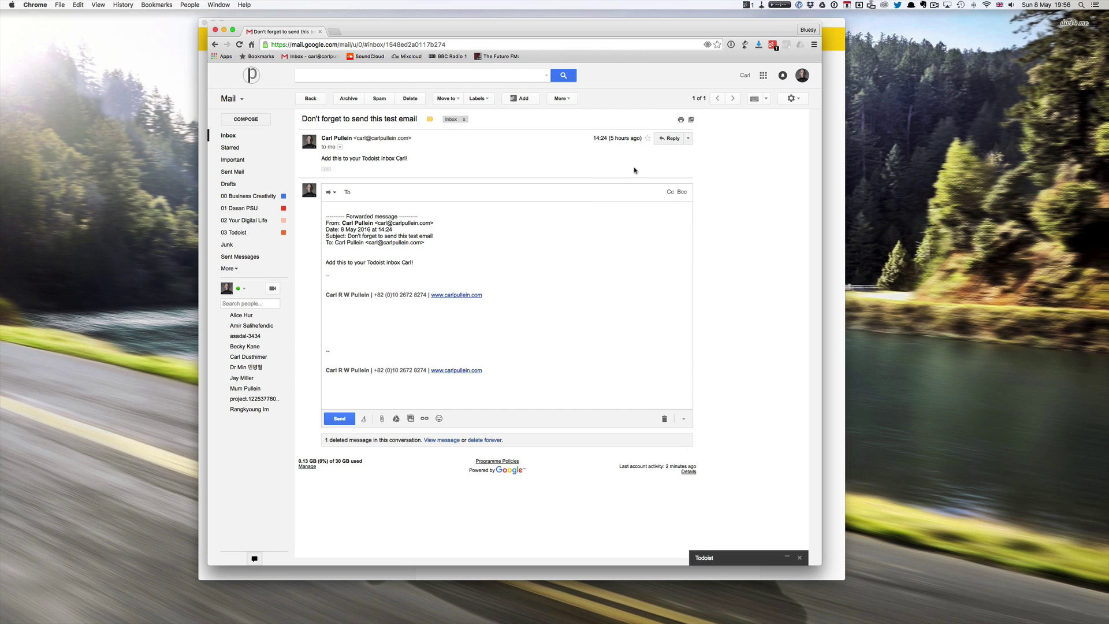
{"action": "type", "text": "to"}
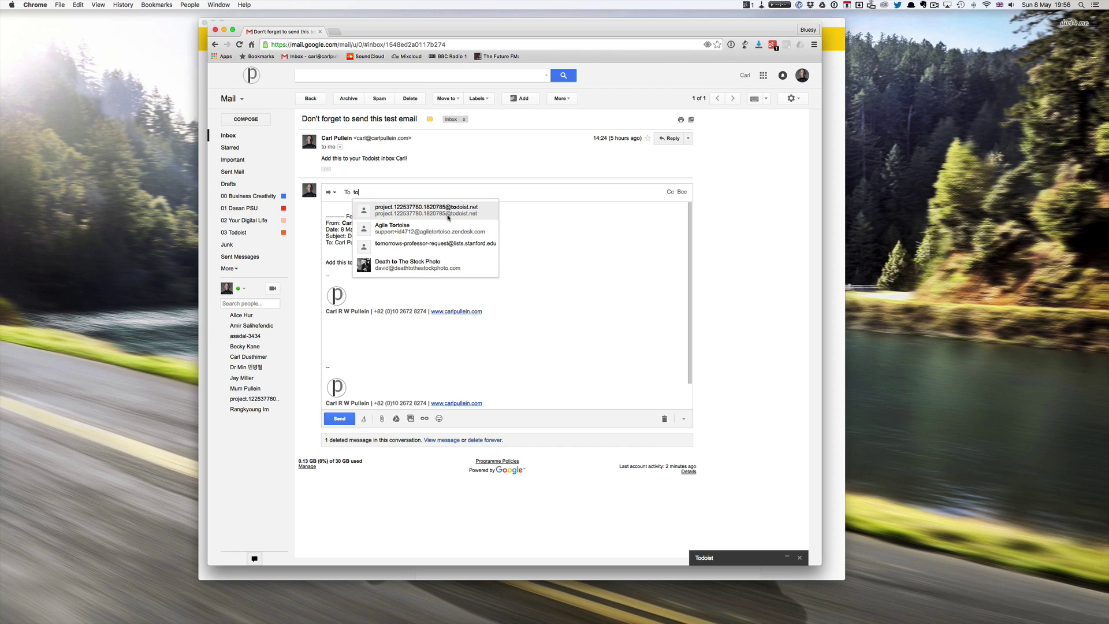
{"action": "left_click", "coordinate": [431, 210]}
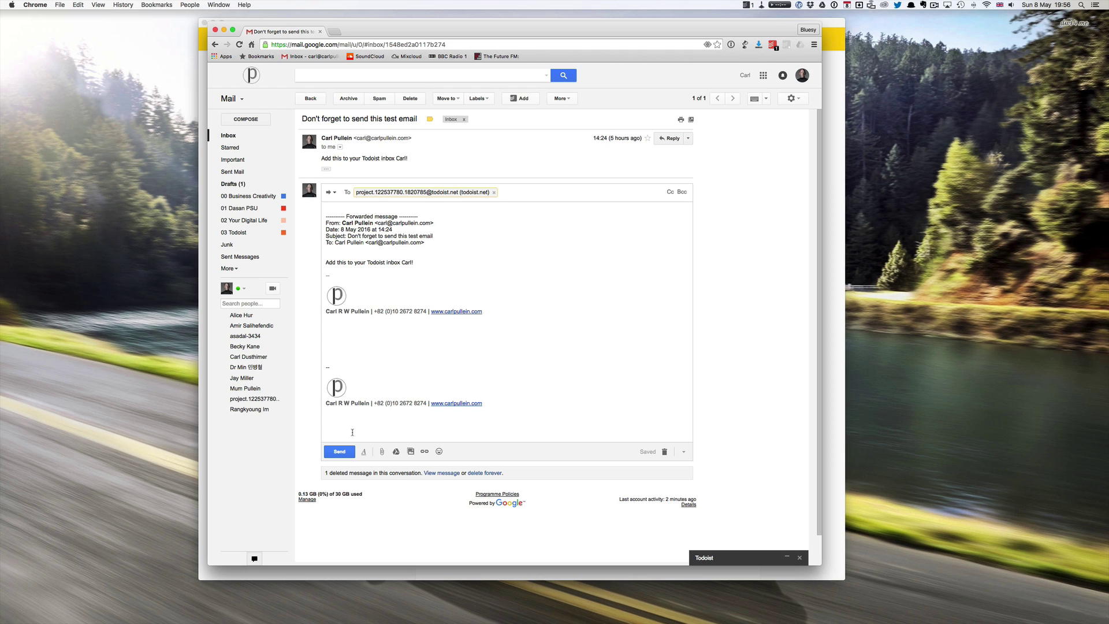
{"action": "left_click", "coordinate": [338, 452]}
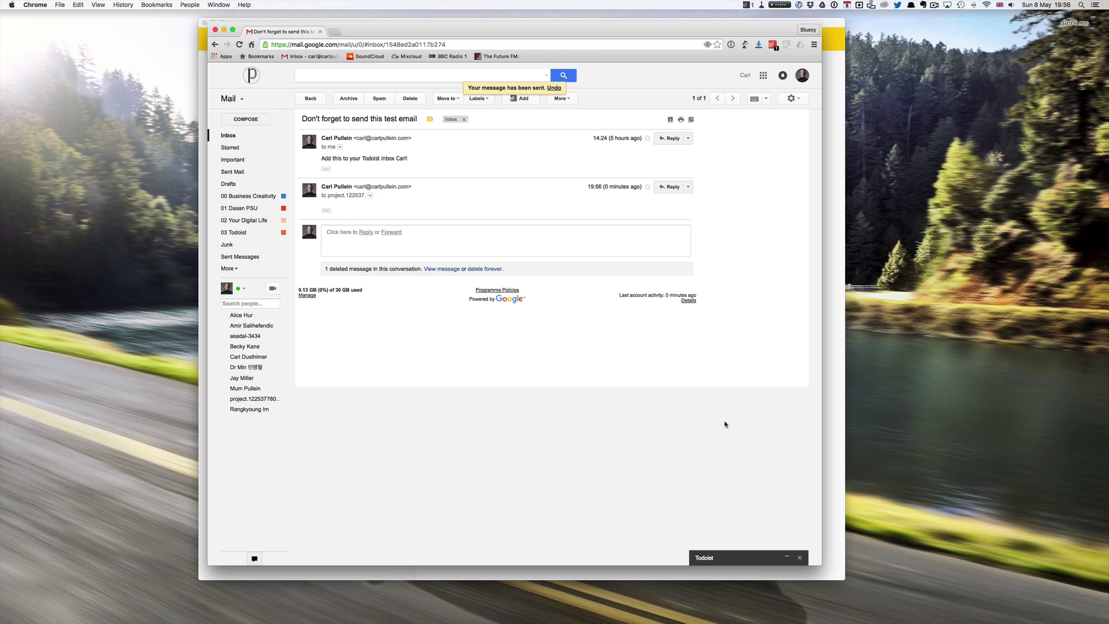
{"action": "key", "text": "ctrl+Up"}
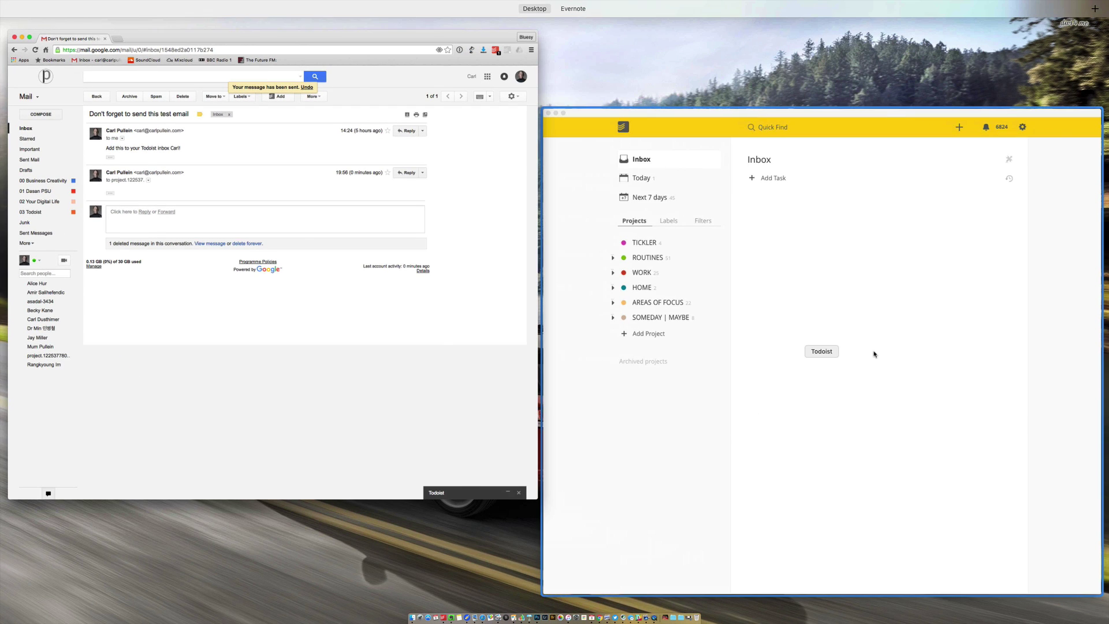
Bring Todoist to the front and sync twice to fetch the forwarded task.
{"action": "left_click", "coordinate": [875, 352]}
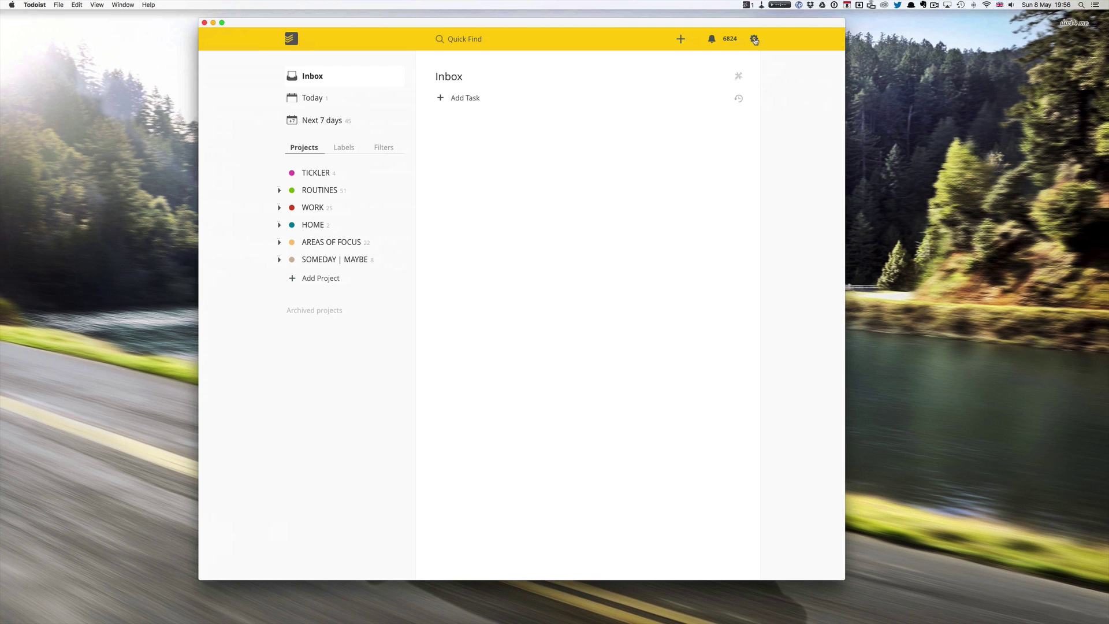
{"action": "left_click", "coordinate": [759, 38]}
{"action": "left_click", "coordinate": [696, 61]}
{"action": "left_click", "coordinate": [754, 42]}
{"action": "left_click", "coordinate": [748, 57]}
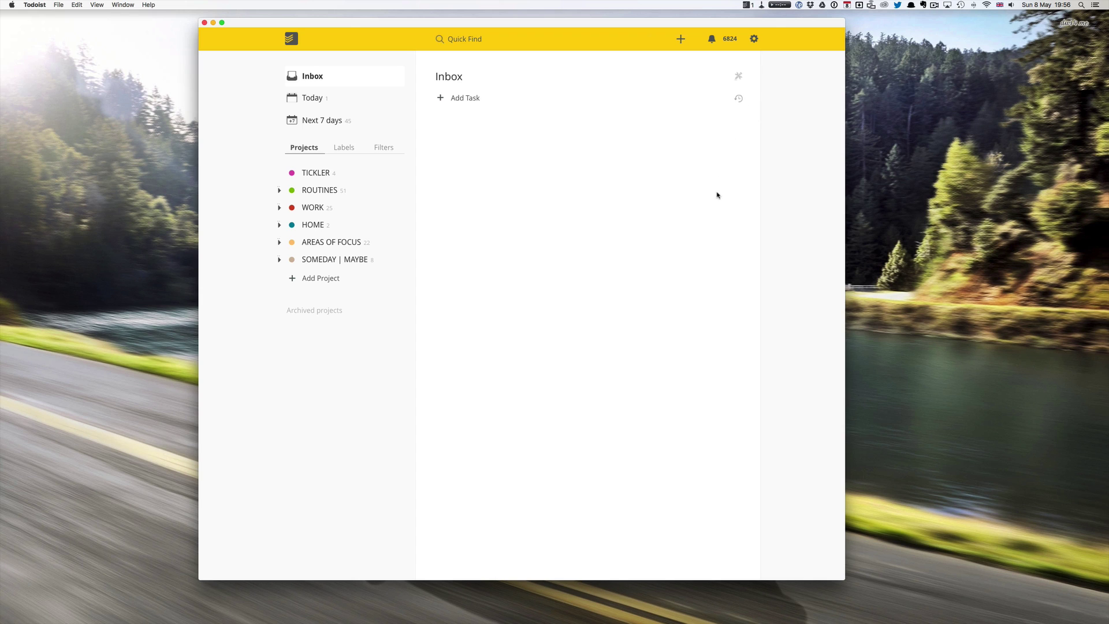